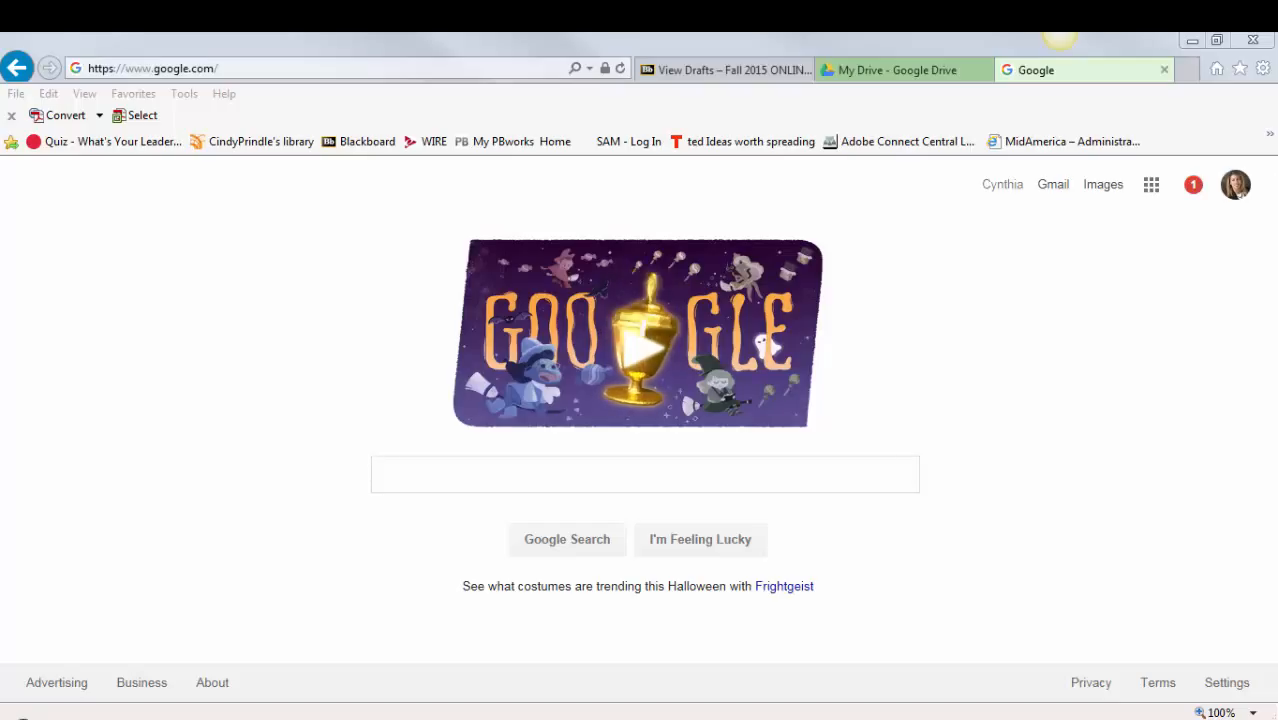
- Open Google Drive from the Google home page
{"action": "left_click", "coordinate": [1066, 62]}
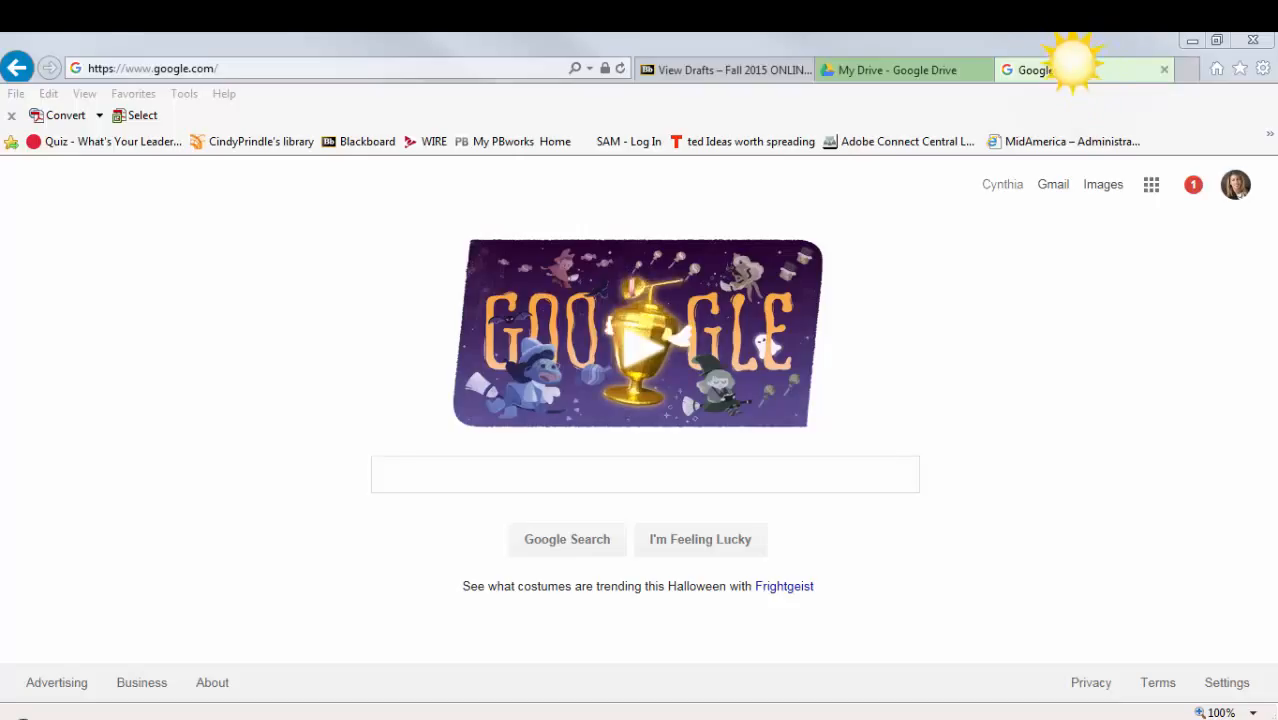
{"action": "left_click", "coordinate": [1067, 53]}
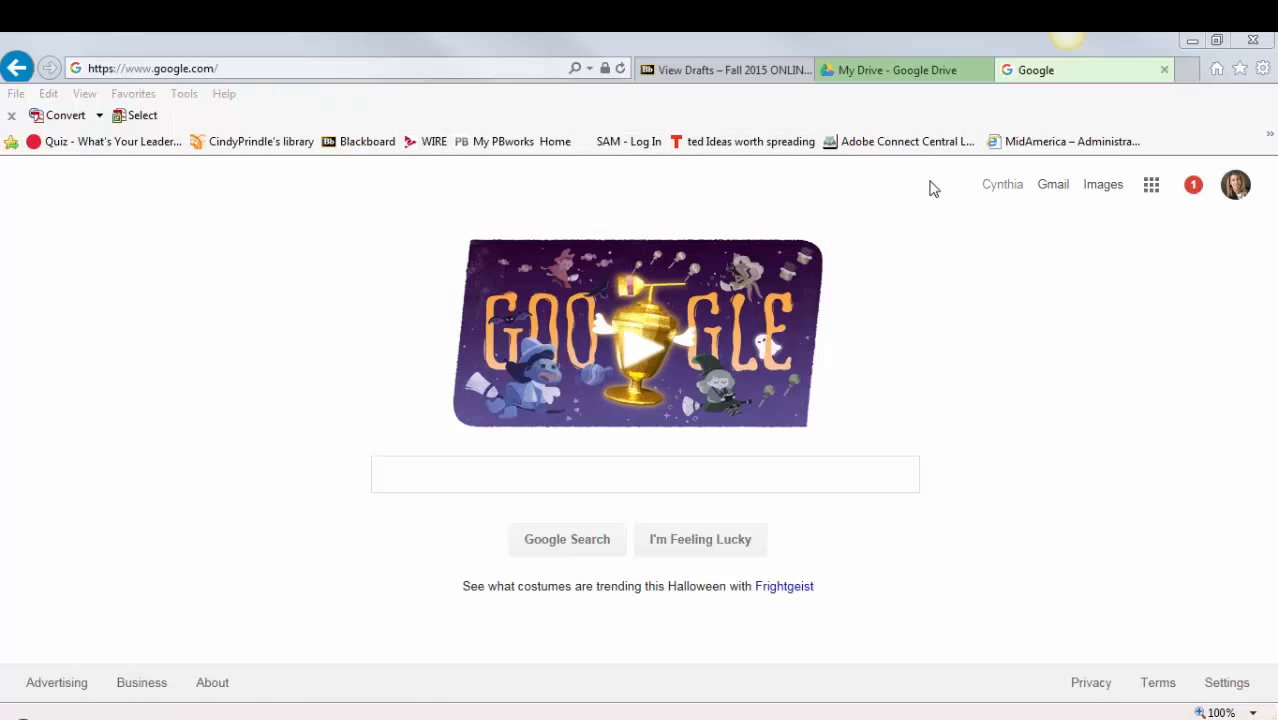
{"action": "left_click", "coordinate": [1152, 188]}
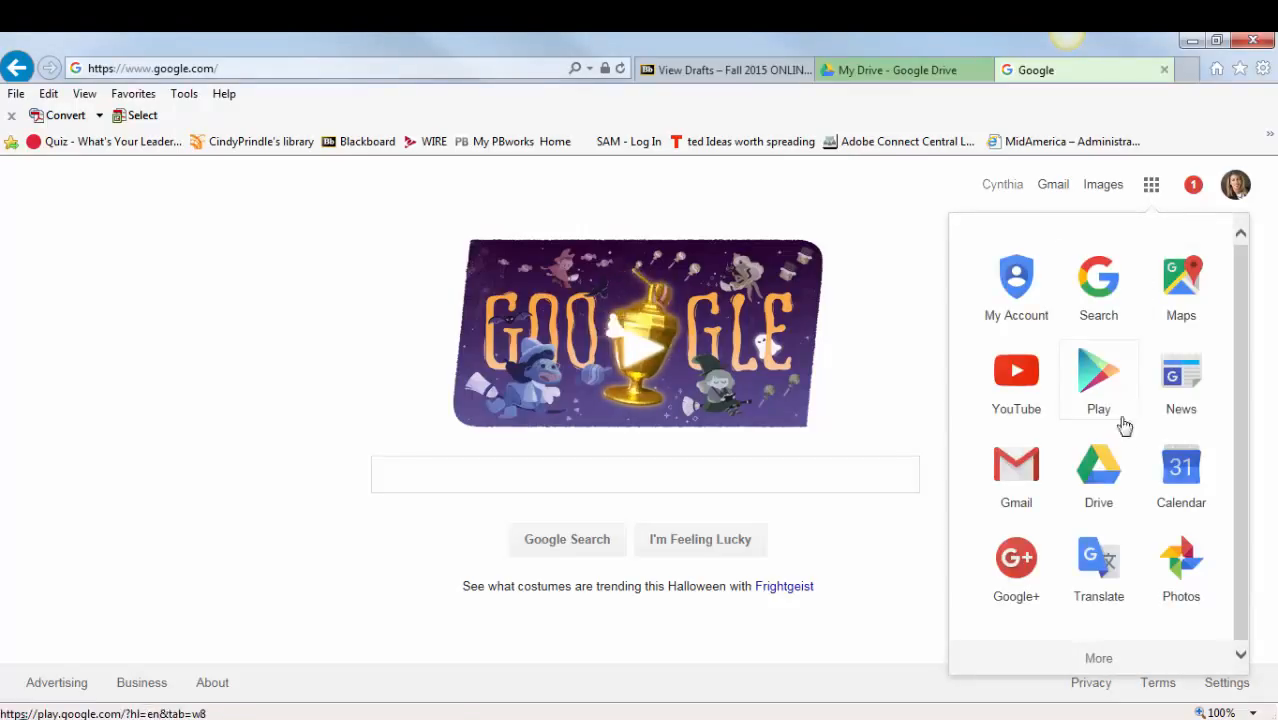
{"action": "left_click", "coordinate": [1104, 464]}
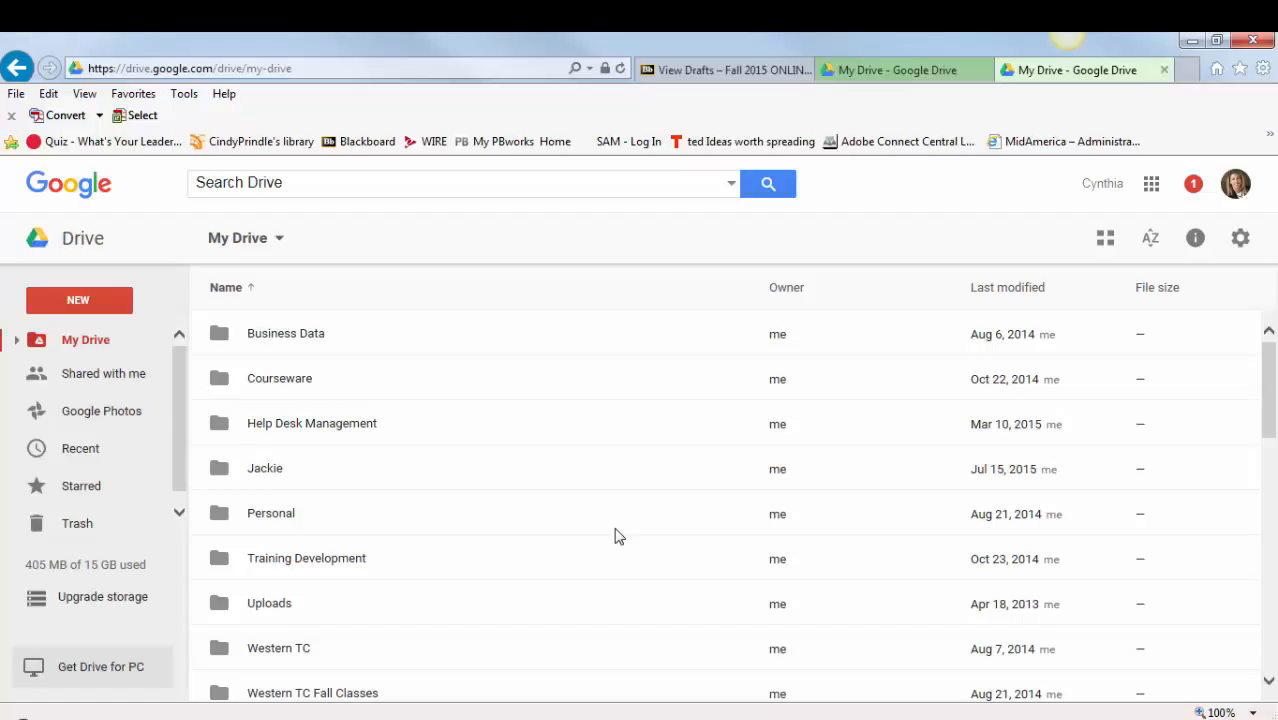
- Find the WIKI Pages (Responses) spreadsheet in My Drive and open it
{"action": "scroll", "coordinate": [548, 531], "scroll_direction": "down", "scroll_amount": 10}
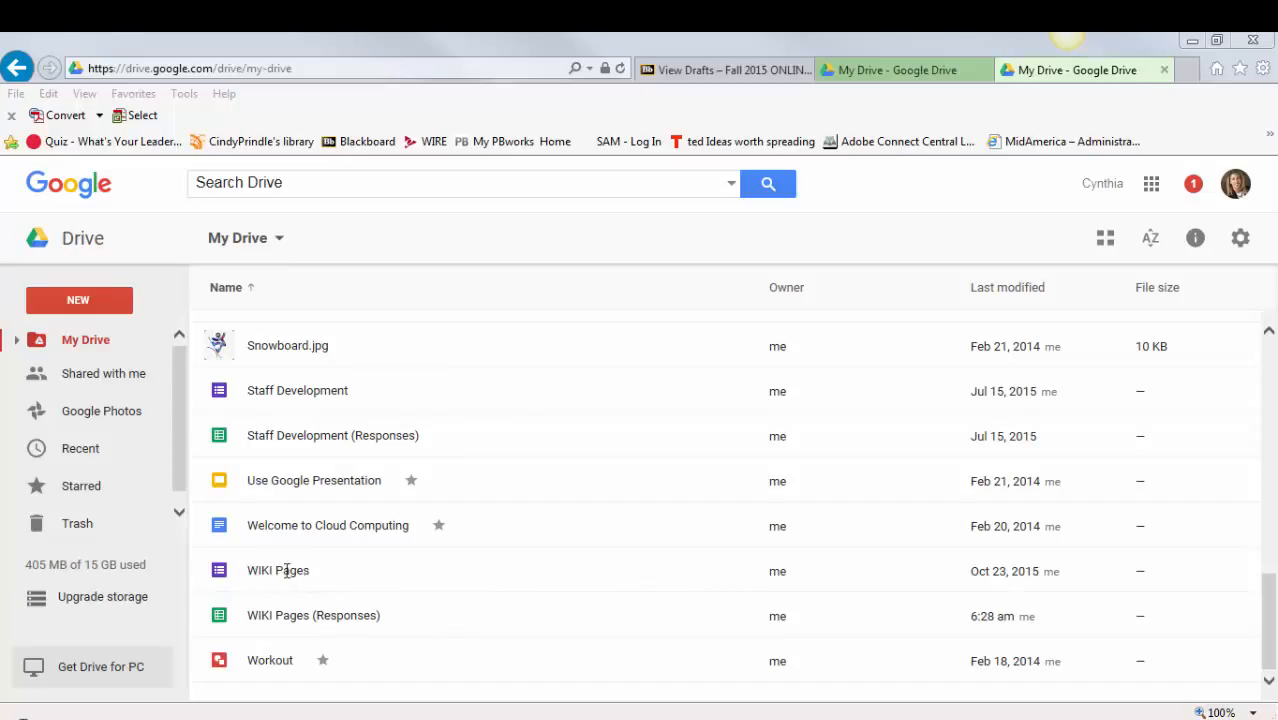
{"action": "left_click", "coordinate": [298, 628]}
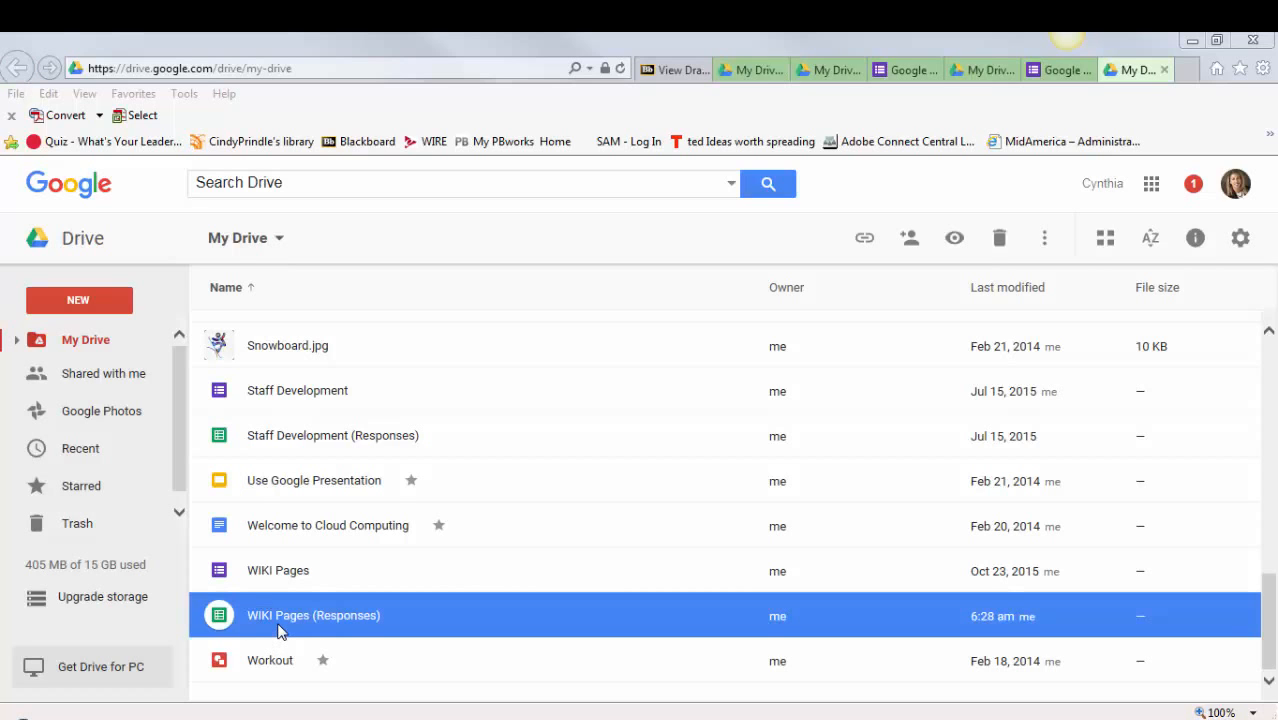
{"action": "double_click", "coordinate": [280, 628]}
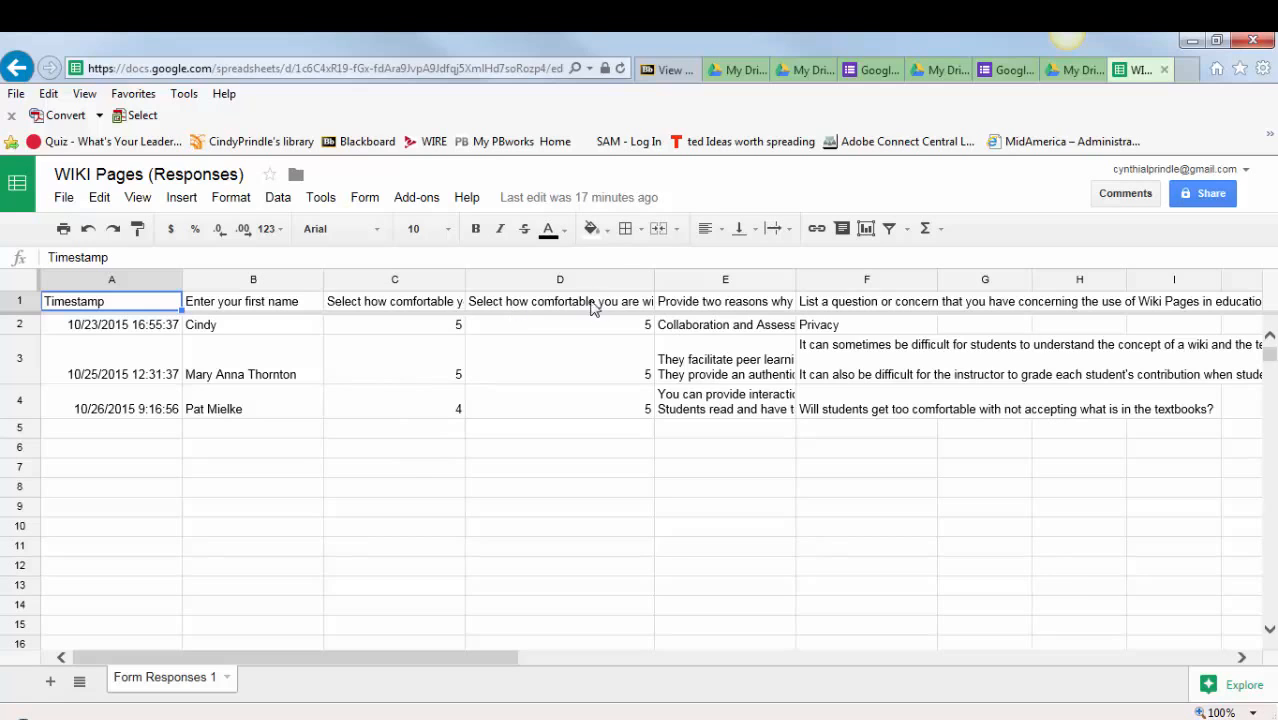
- Widen columns D, E and F of the responses sheet to show more of their text
{"action": "left_click_drag", "start_coordinate": [654, 279], "coordinate": [802, 279]}
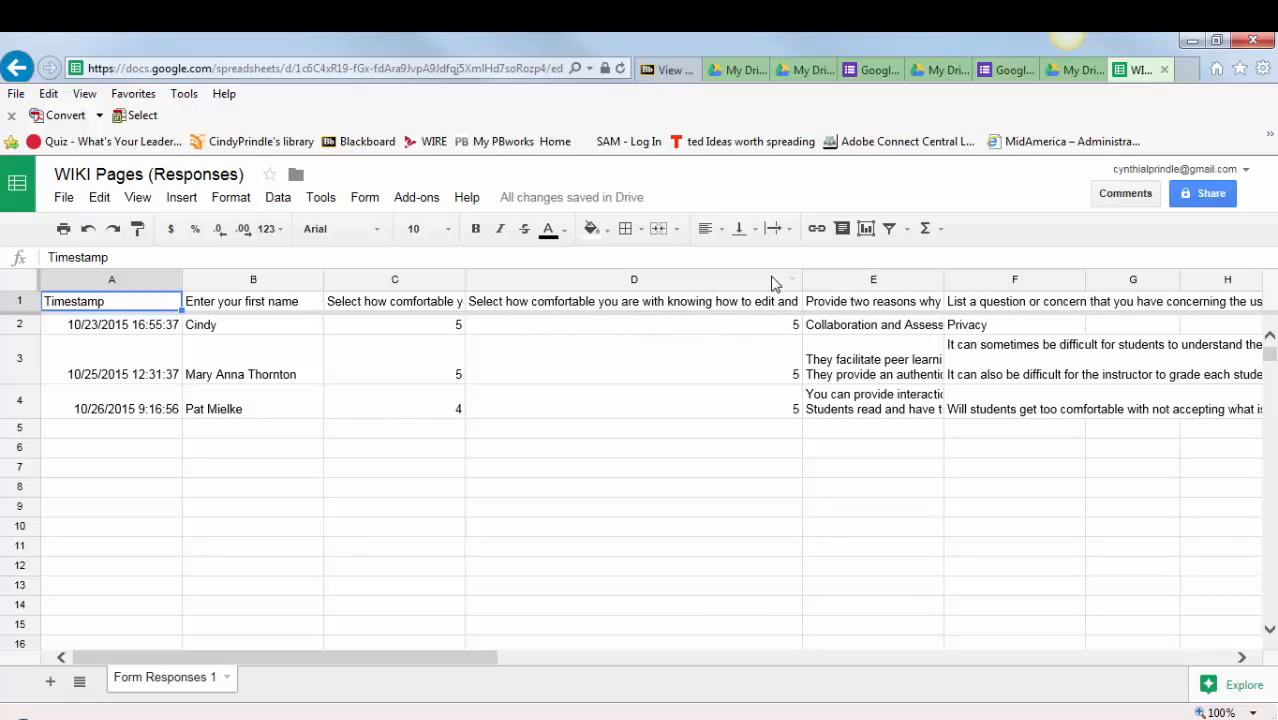
{"action": "left_click_drag", "start_coordinate": [800, 283], "coordinate": [688, 283]}
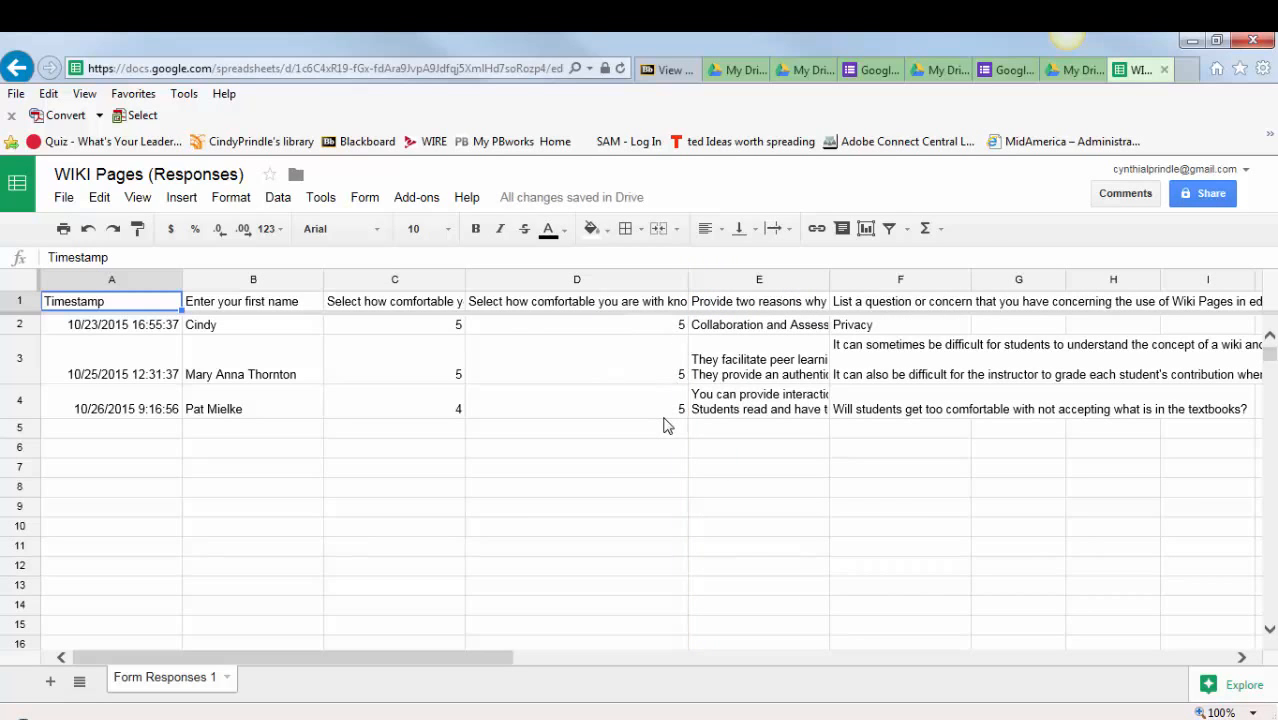
{"action": "left_click_drag", "start_coordinate": [829, 280], "coordinate": [954, 280]}
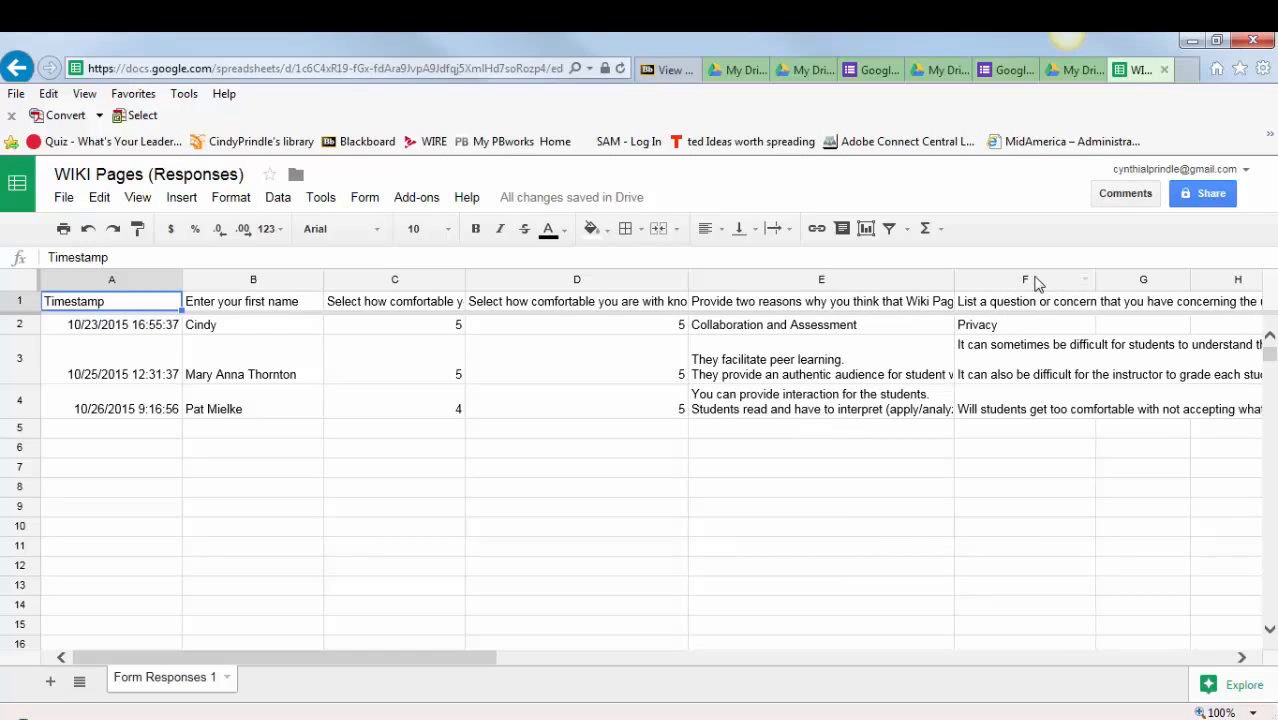
{"action": "left_click_drag", "start_coordinate": [1094, 280], "coordinate": [1136, 280]}
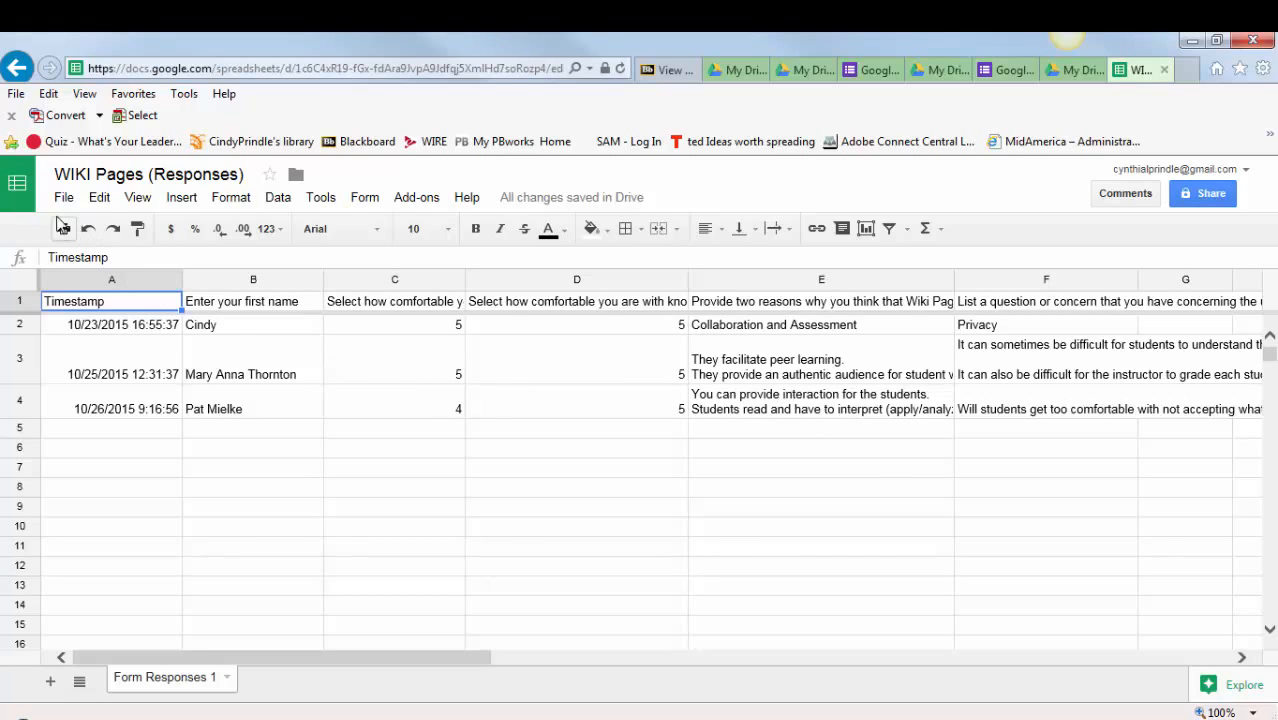
- Leave the responses spreadsheet for the Sheets home page and go back to My Drive
{"action": "left_click", "coordinate": [17, 187]}
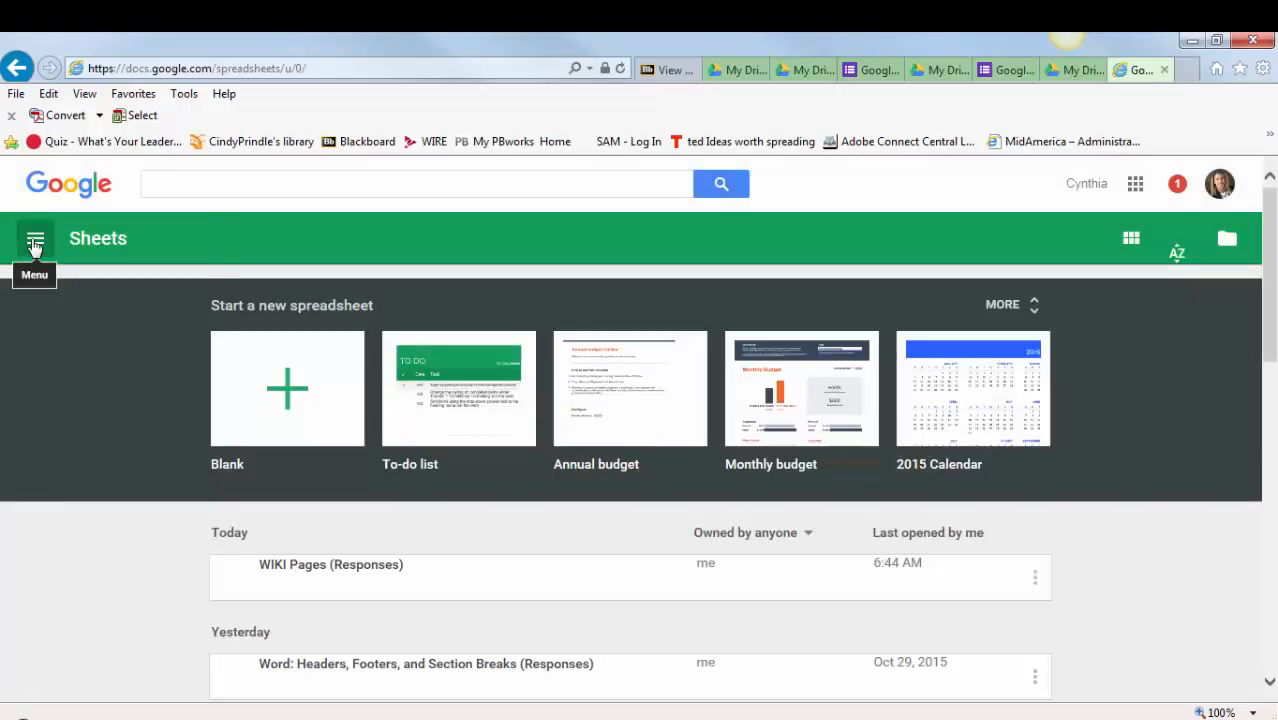
{"action": "left_click", "coordinate": [35, 244]}
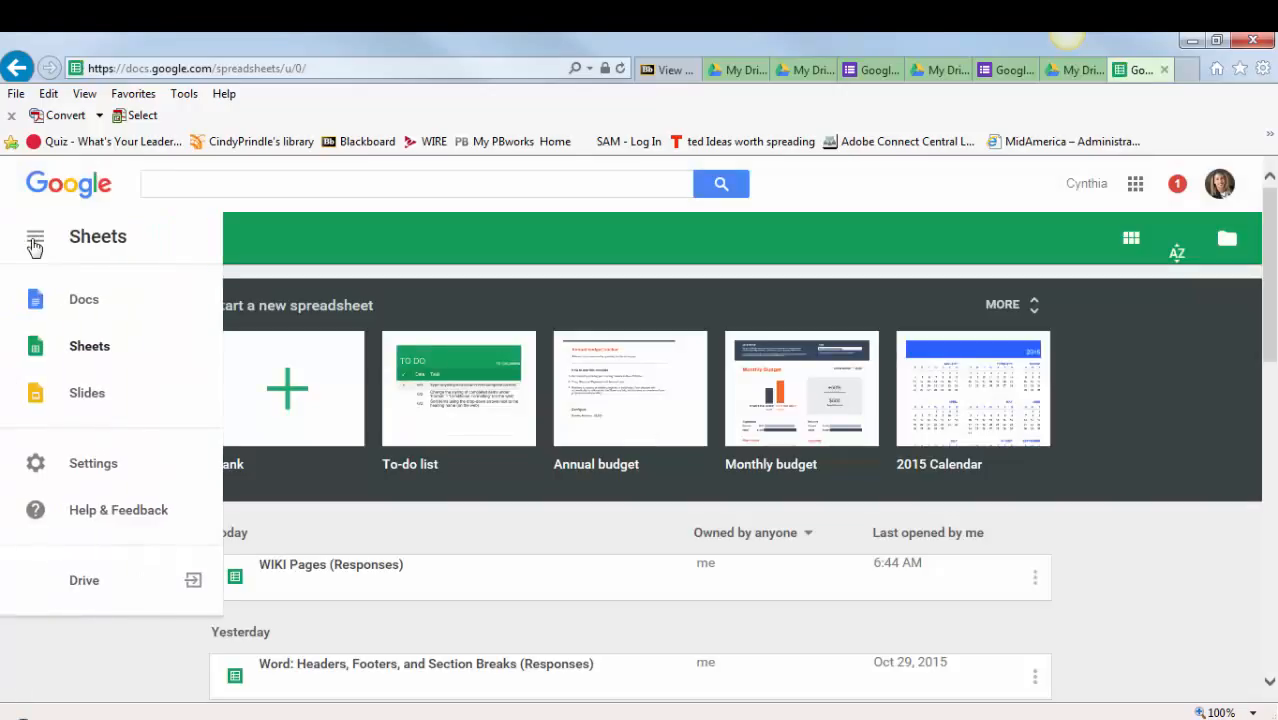
{"action": "left_click", "coordinate": [81, 597]}
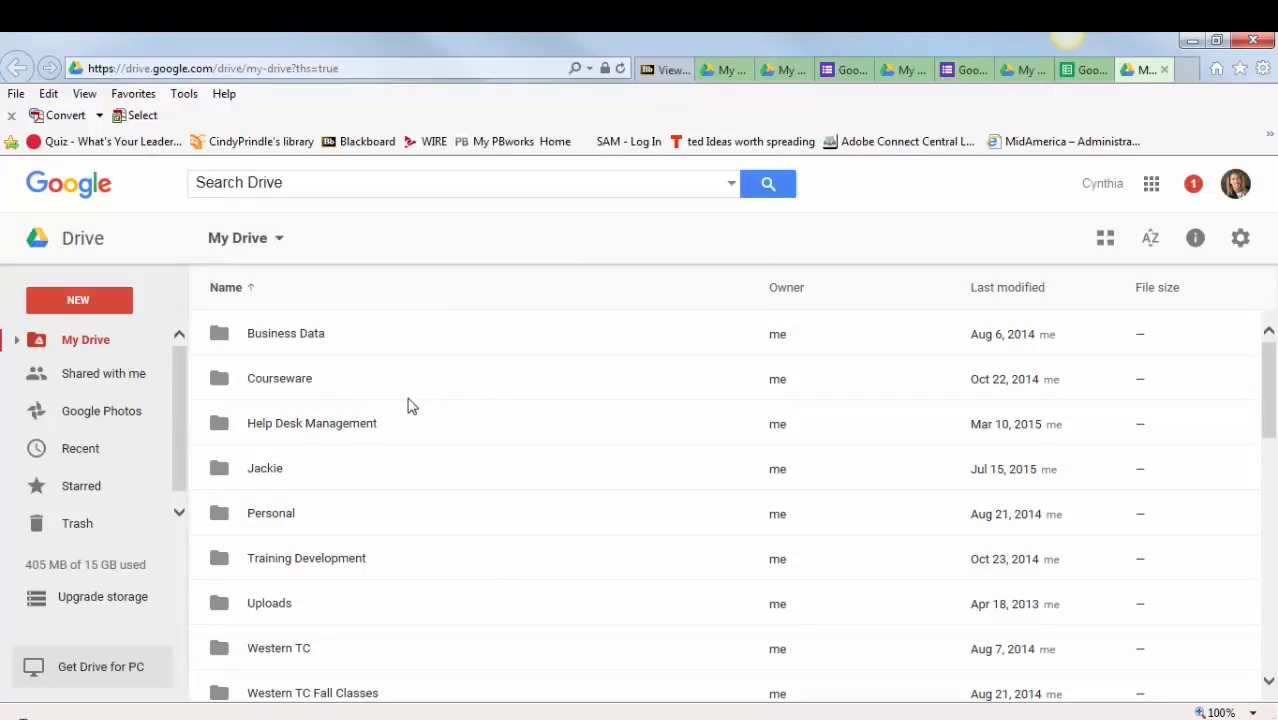
- Create a new blank Google Form in My Drive
{"action": "left_click", "coordinate": [84, 302]}
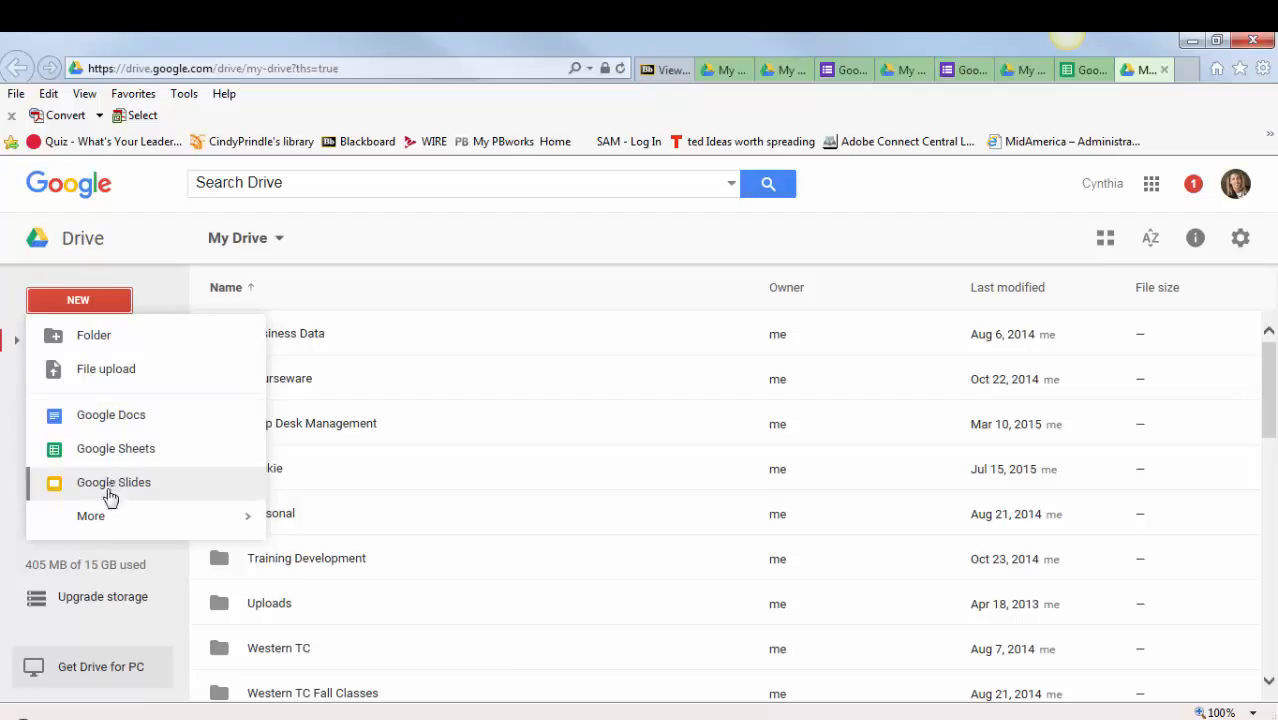
{"action": "mouse_move", "coordinate": [102, 524]}
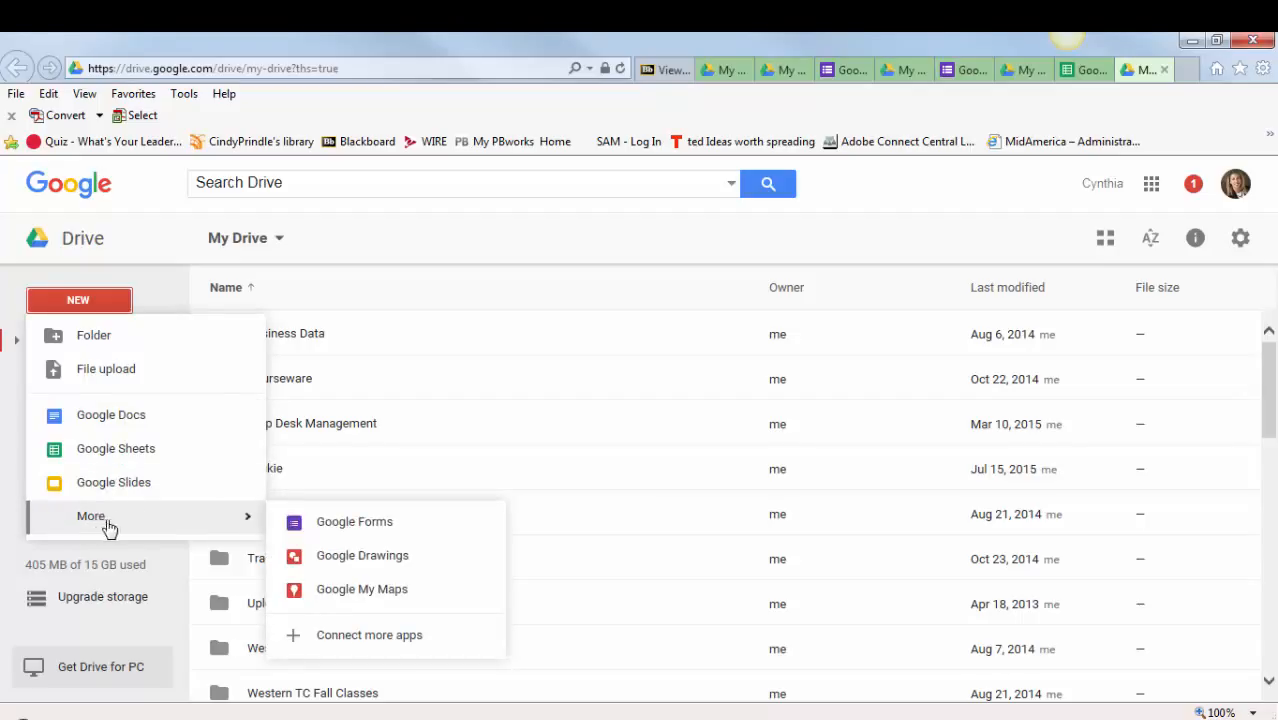
{"action": "left_click", "coordinate": [351, 524]}
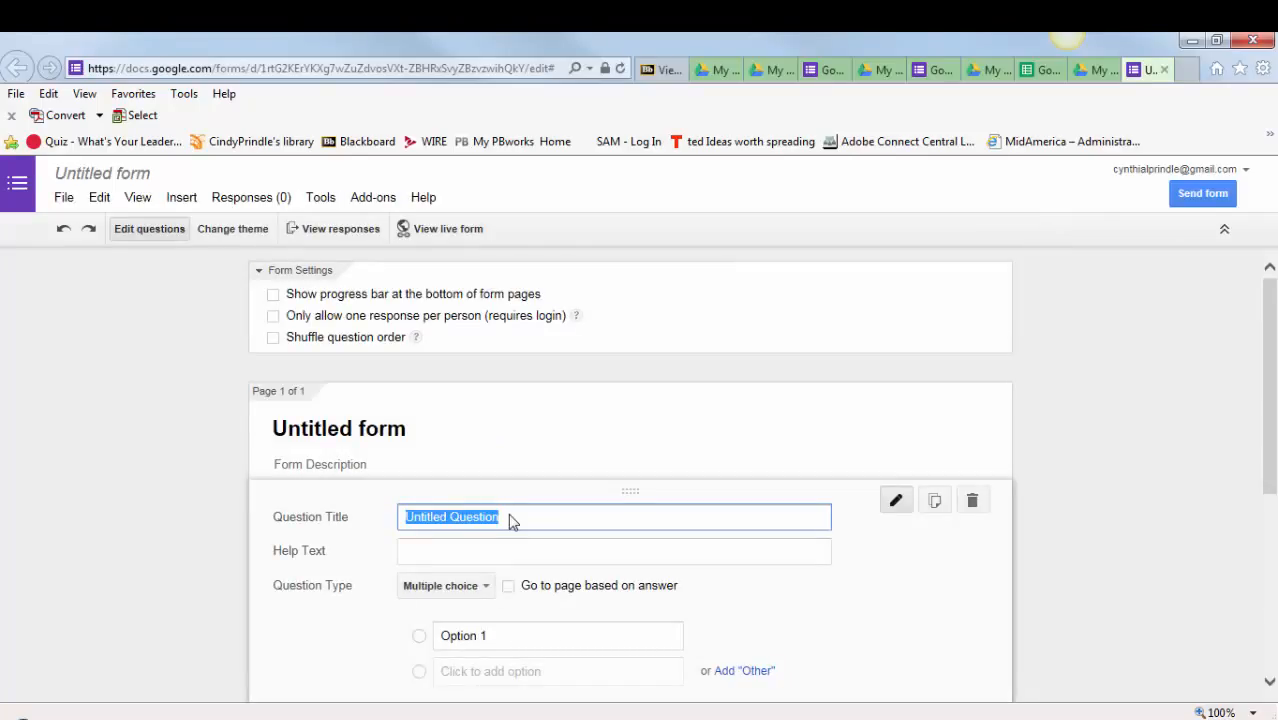
- Title the first question "Enter you name", set its type to Text and finish editing it
{"action": "type", "text": "E"}
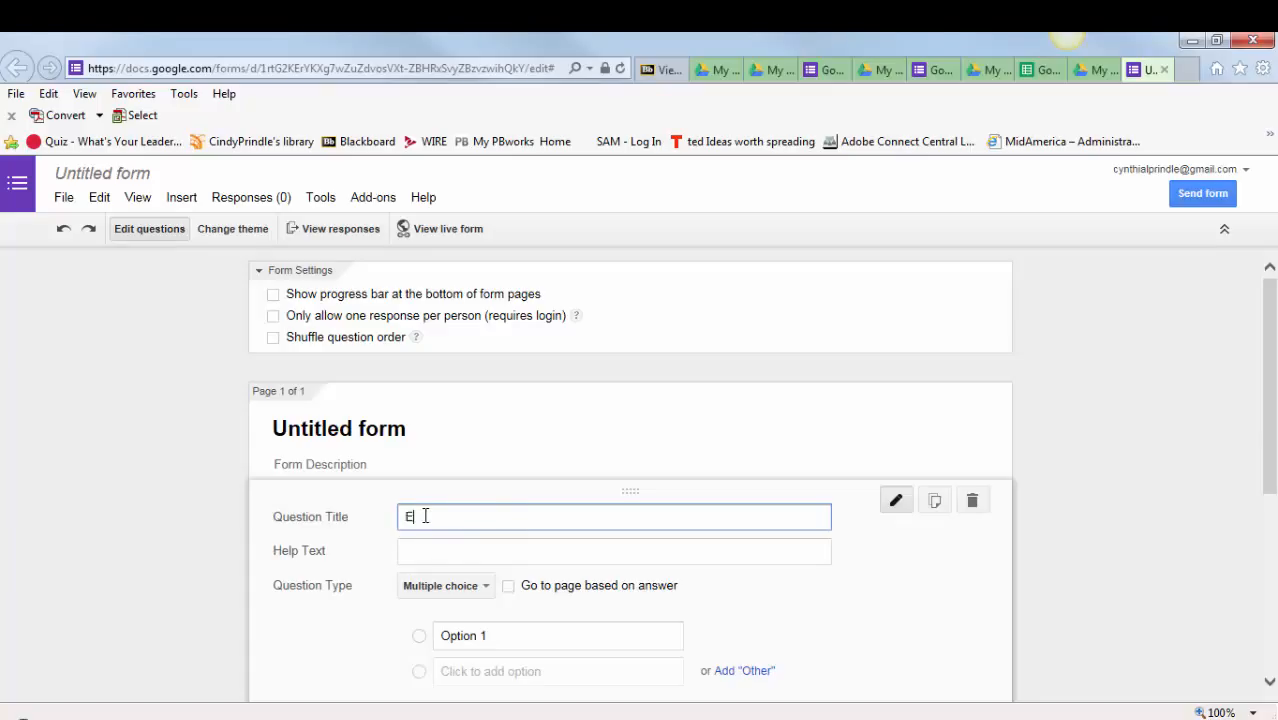
{"action": "type", "text": "nter you name"}
{"action": "left_click", "coordinate": [486, 591]}
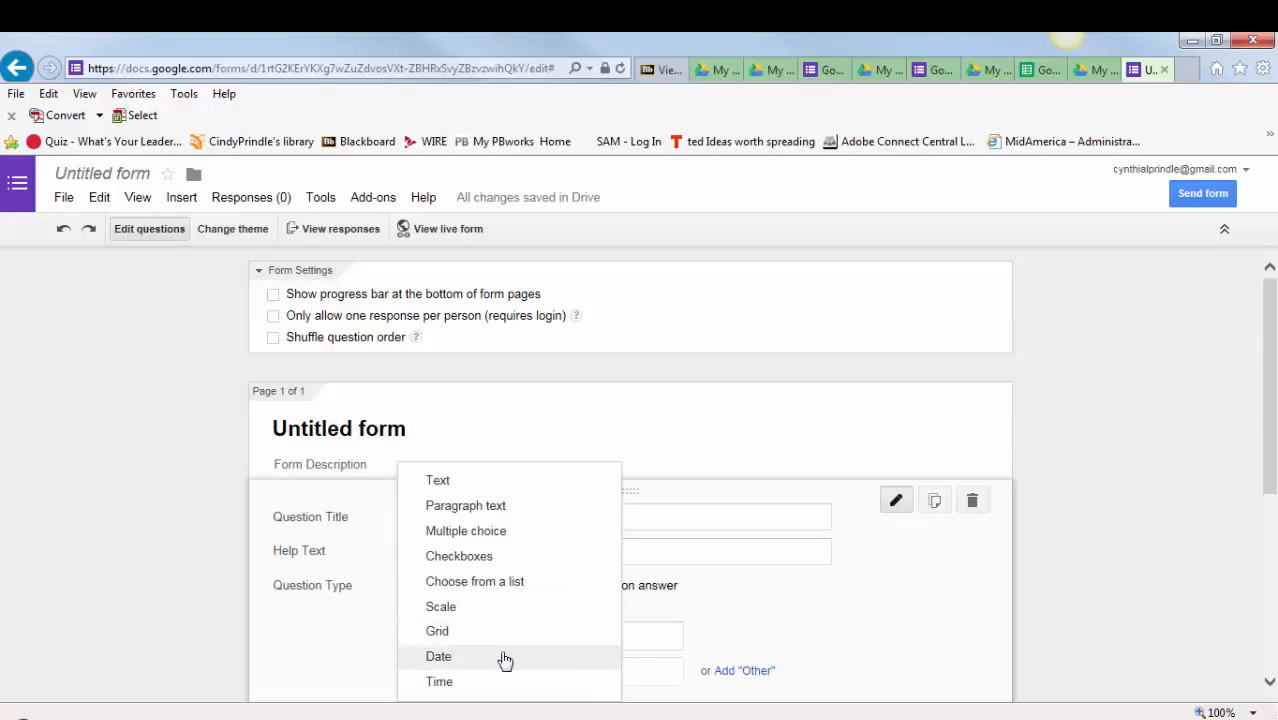
{"action": "left_click", "coordinate": [478, 483]}
{"action": "scroll", "coordinate": [535, 545], "scroll_direction": "down", "scroll_amount": 3}
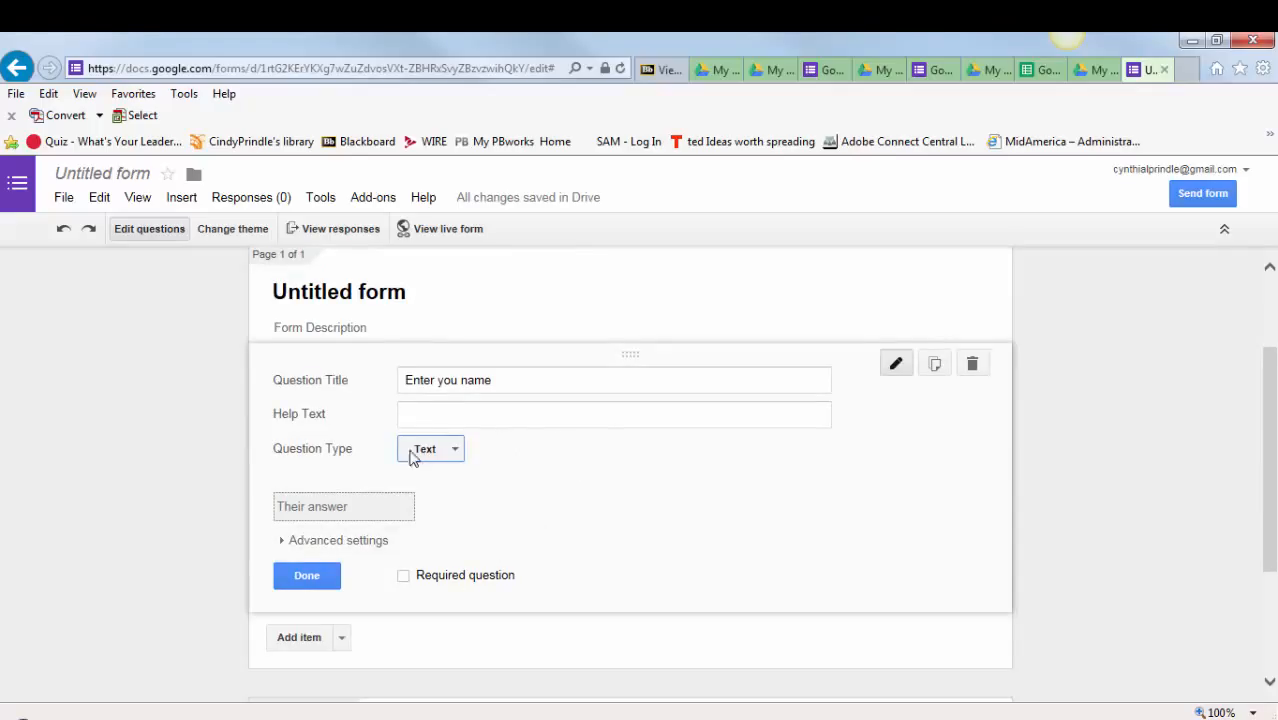
{"action": "left_click", "coordinate": [307, 577]}
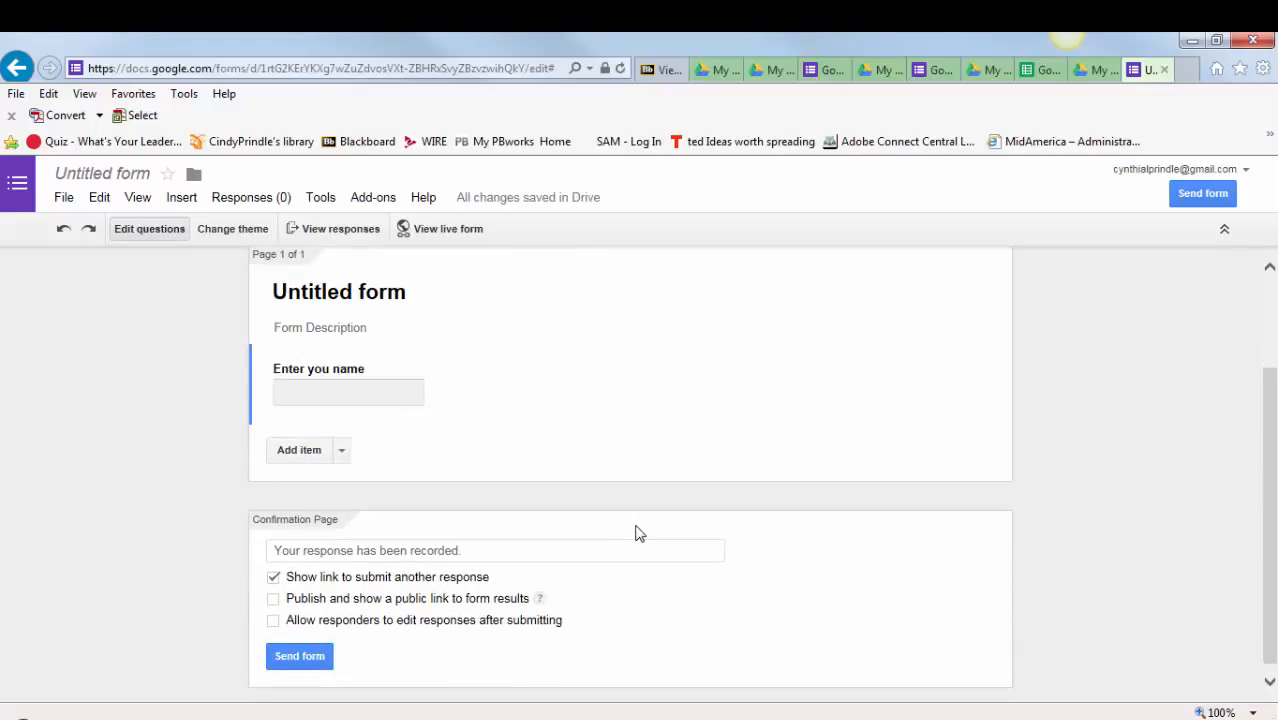
- Add a Scale question titled "How comfortable are you with creating a Google Form?" below the name question
{"action": "scroll", "coordinate": [635, 532], "scroll_direction": "down", "scroll_amount": 1}
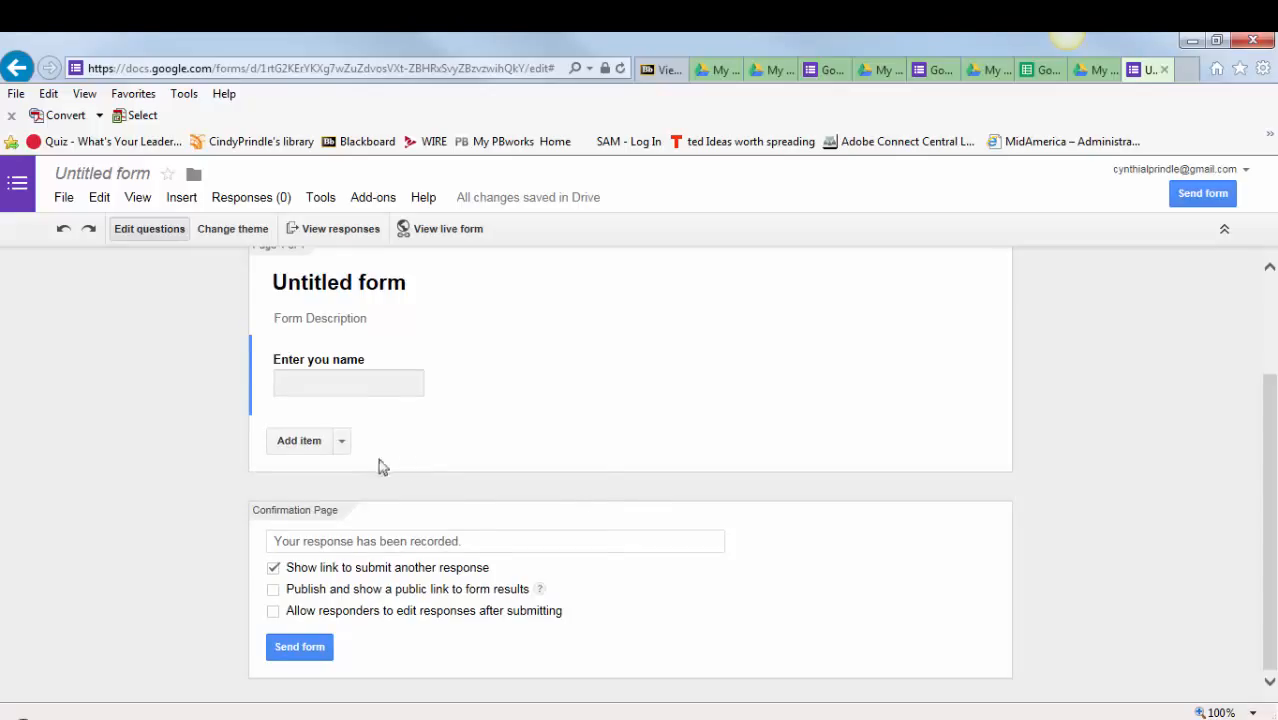
{"action": "left_click", "coordinate": [341, 444]}
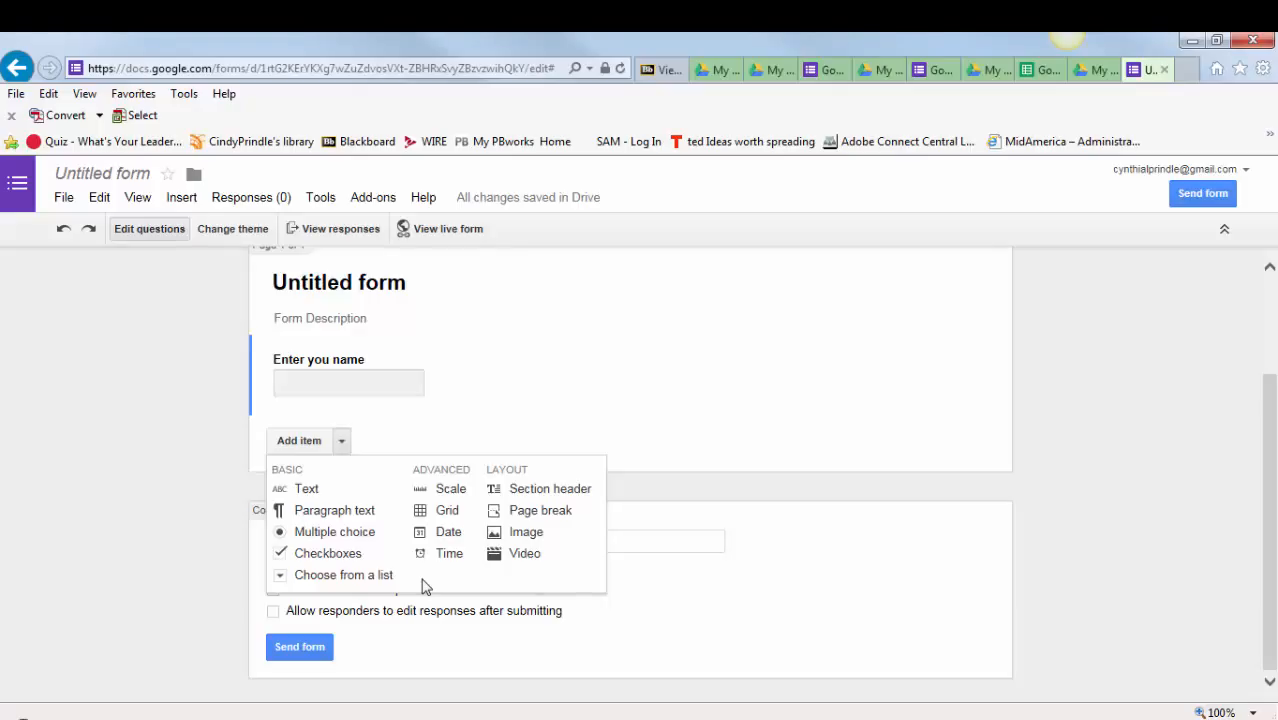
{"action": "left_click", "coordinate": [451, 489]}
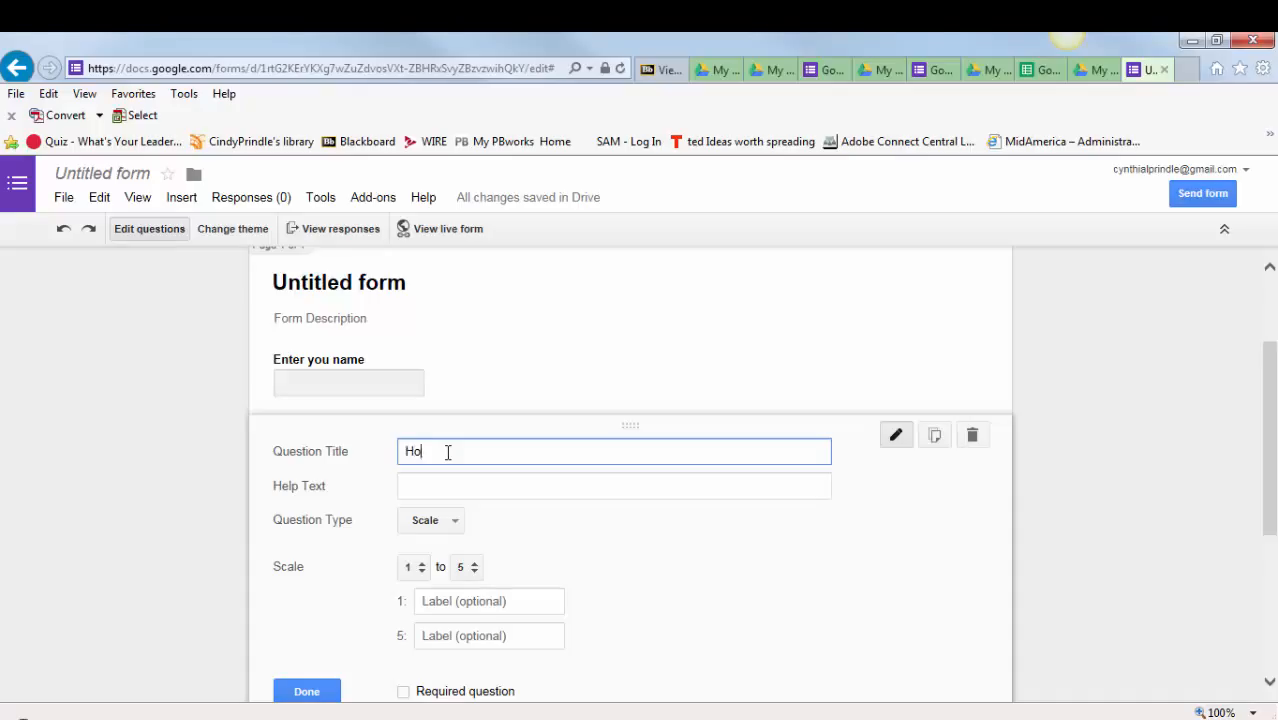
{"action": "type", "text": "comfortable are you with creating a Google Form?"}
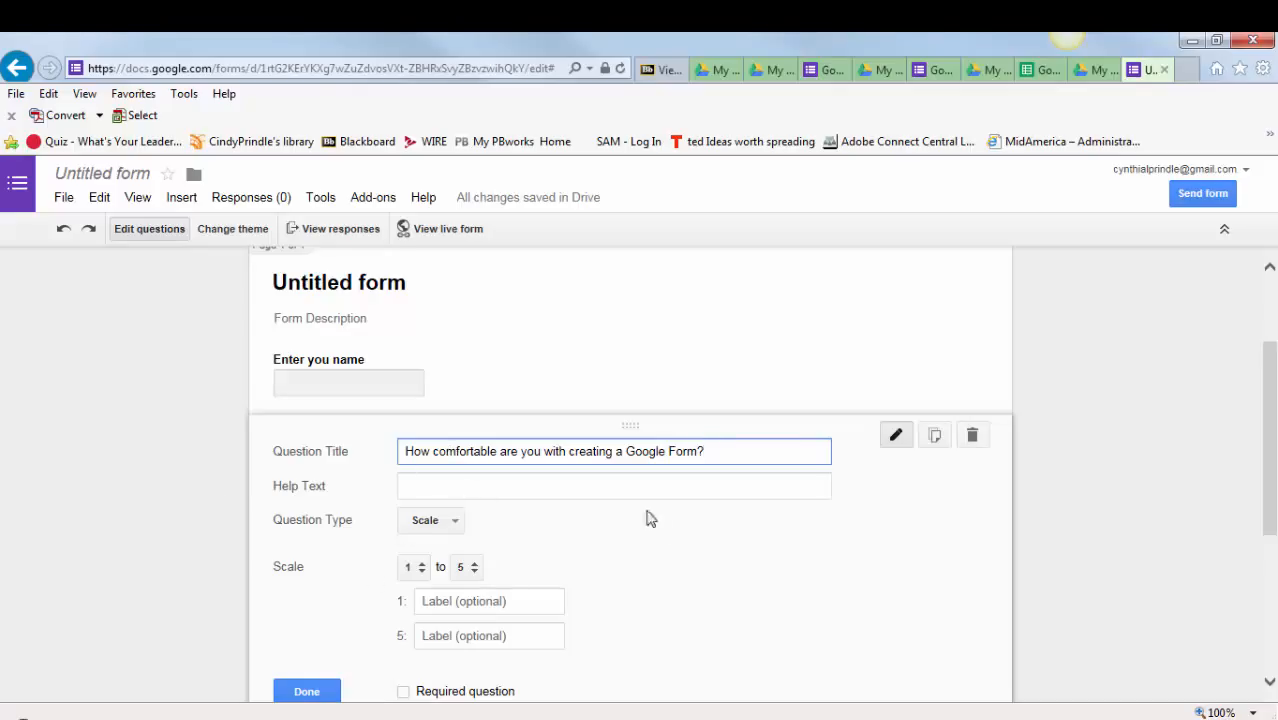
- Label scale value 1 "Not comfortable" and 5 "Extremely comfotable", make the question required and finish editing it
{"action": "scroll", "coordinate": [650, 520], "scroll_direction": "down", "scroll_amount": 1}
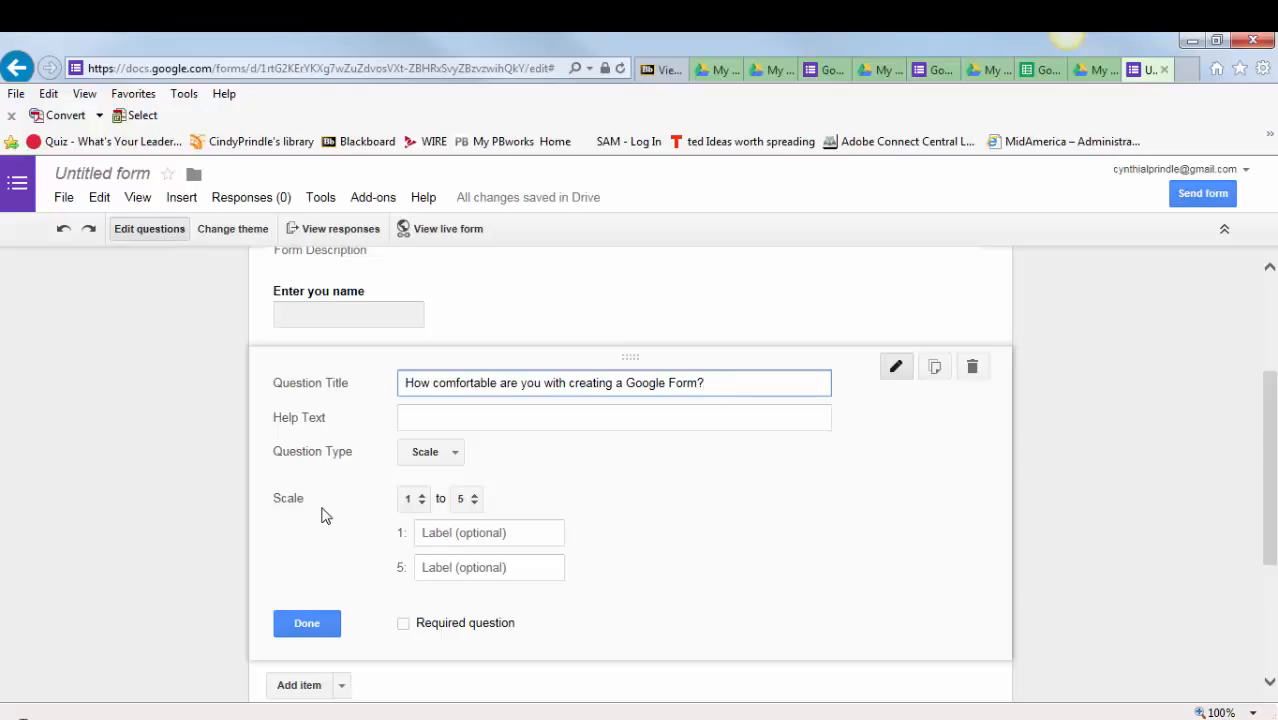
{"action": "left_click", "coordinate": [433, 531]}
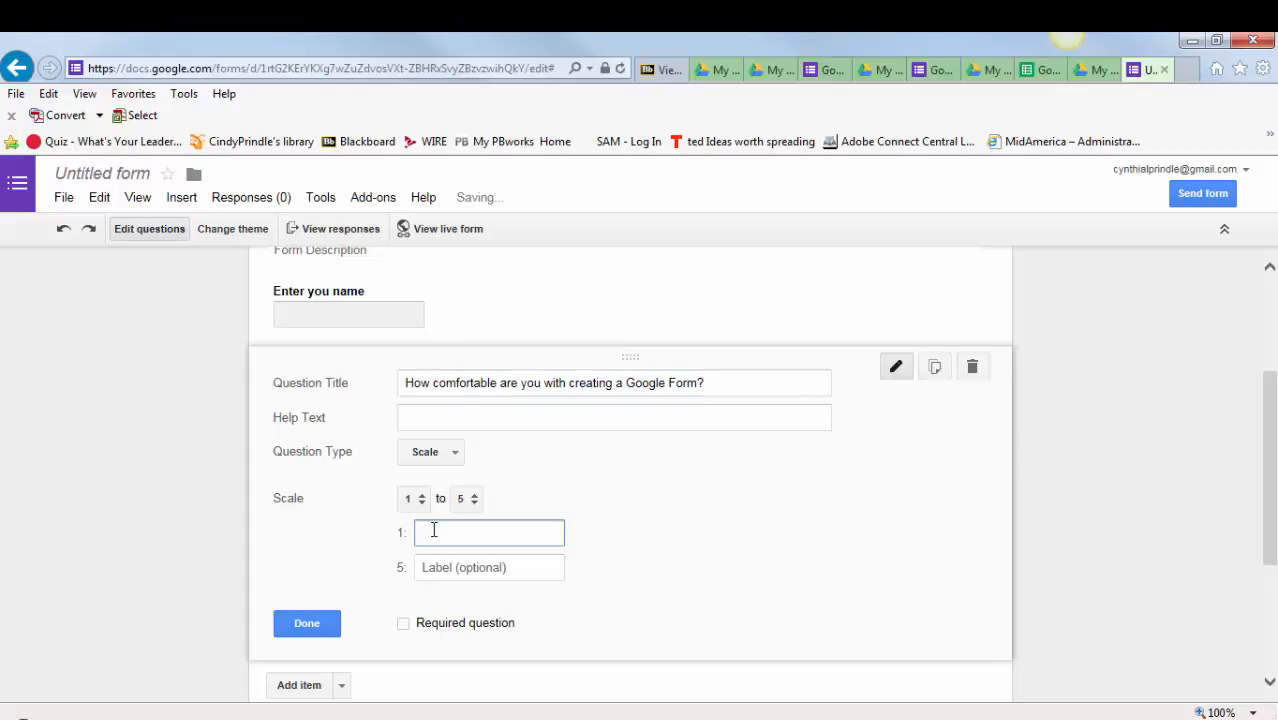
{"action": "type", "text": "Not comfortable"}
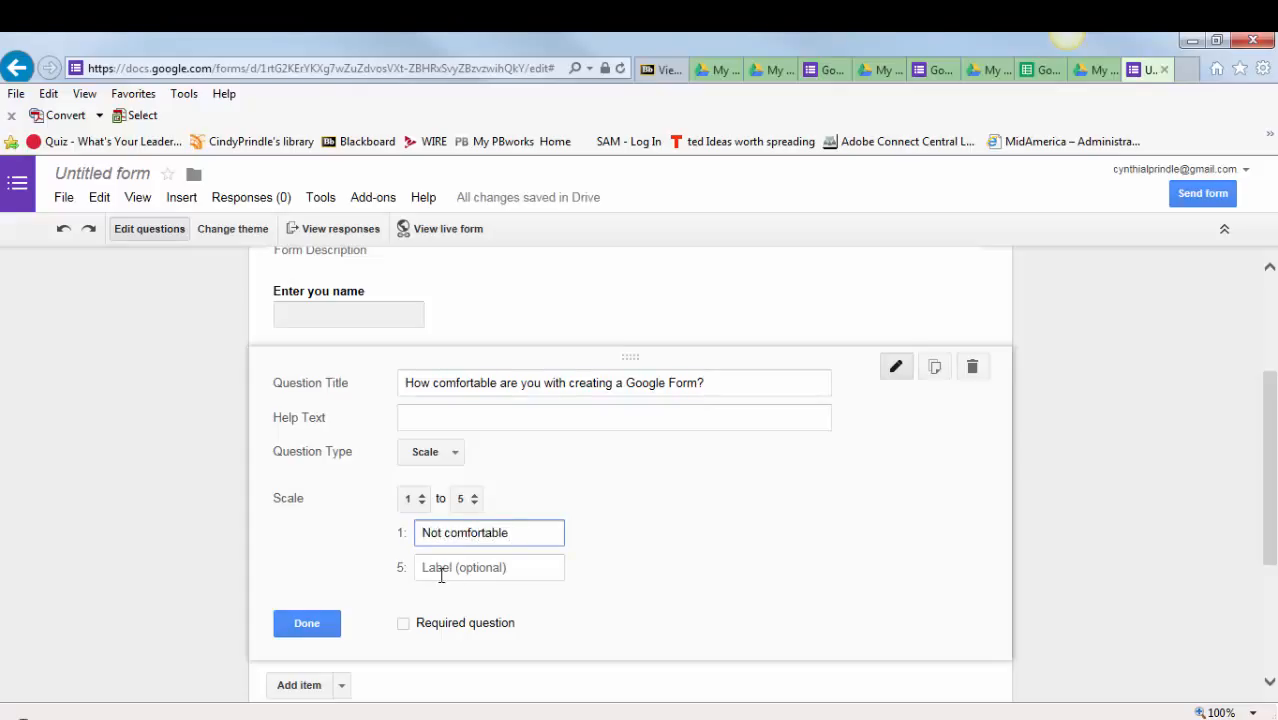
{"action": "left_click", "coordinate": [441, 570]}
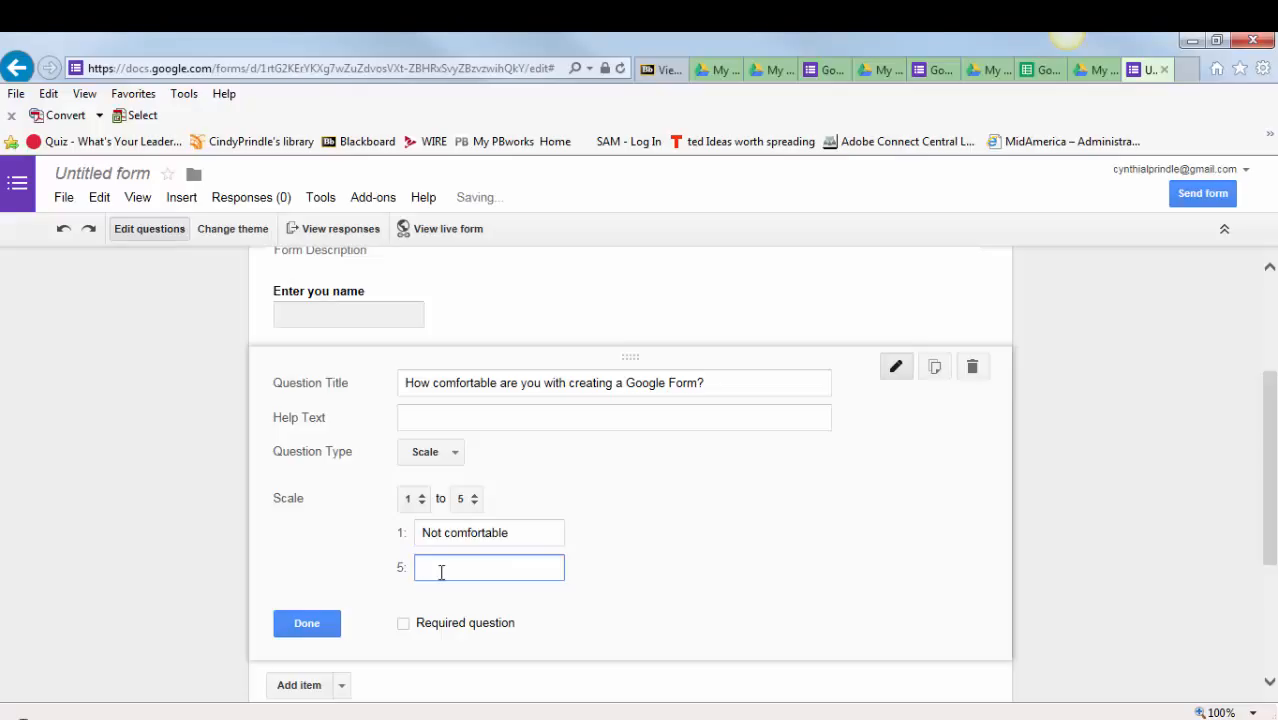
{"action": "type", "text": "Extrem"}
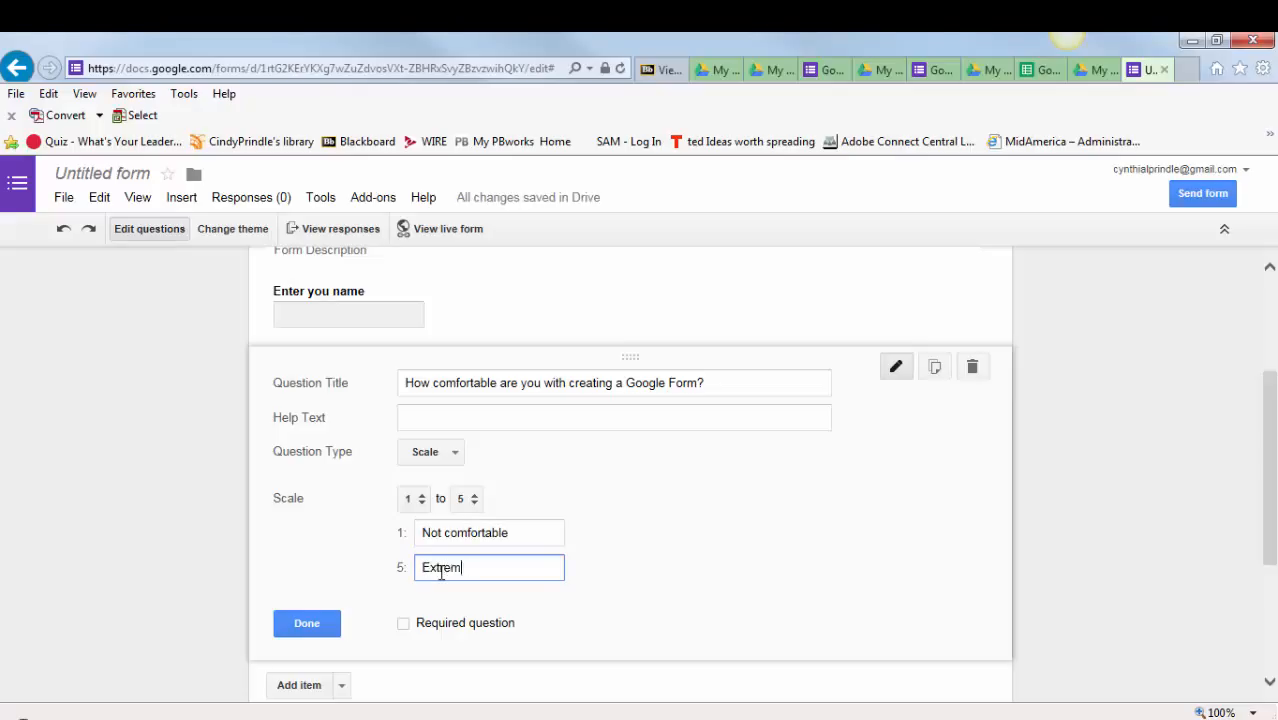
{"action": "type", "text": "ely comfotable"}
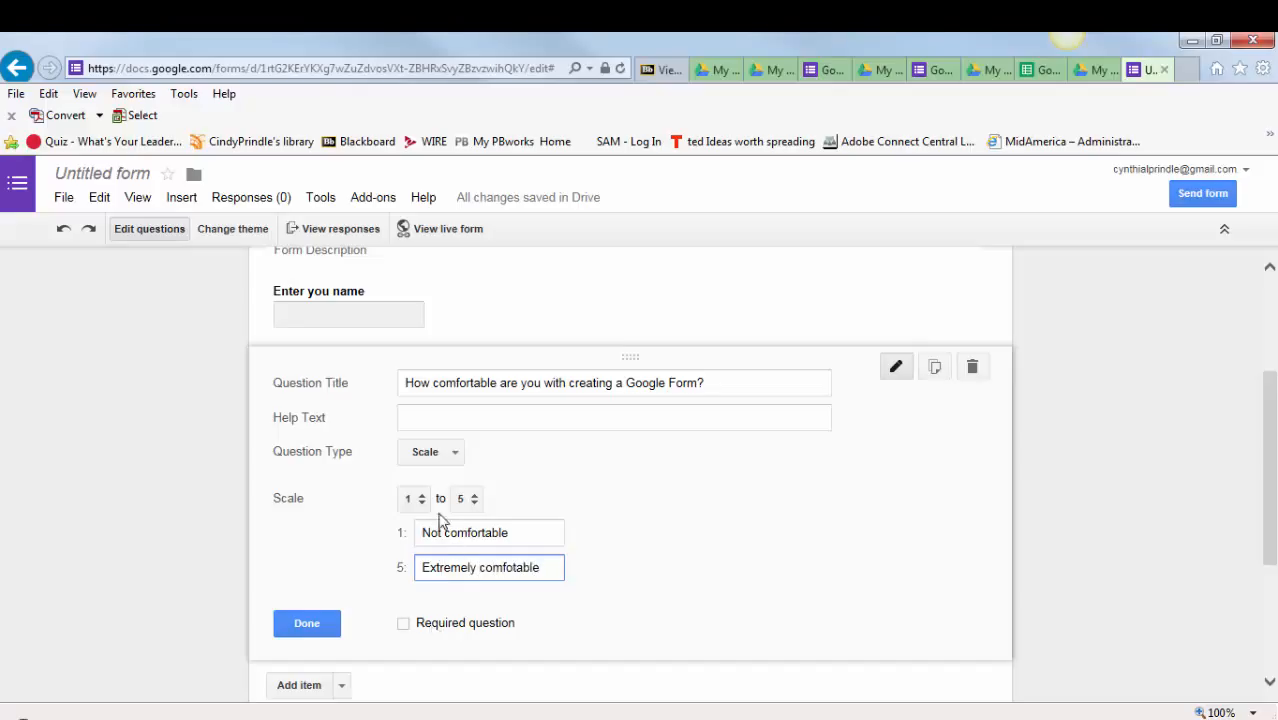
{"action": "left_click", "coordinate": [404, 624]}
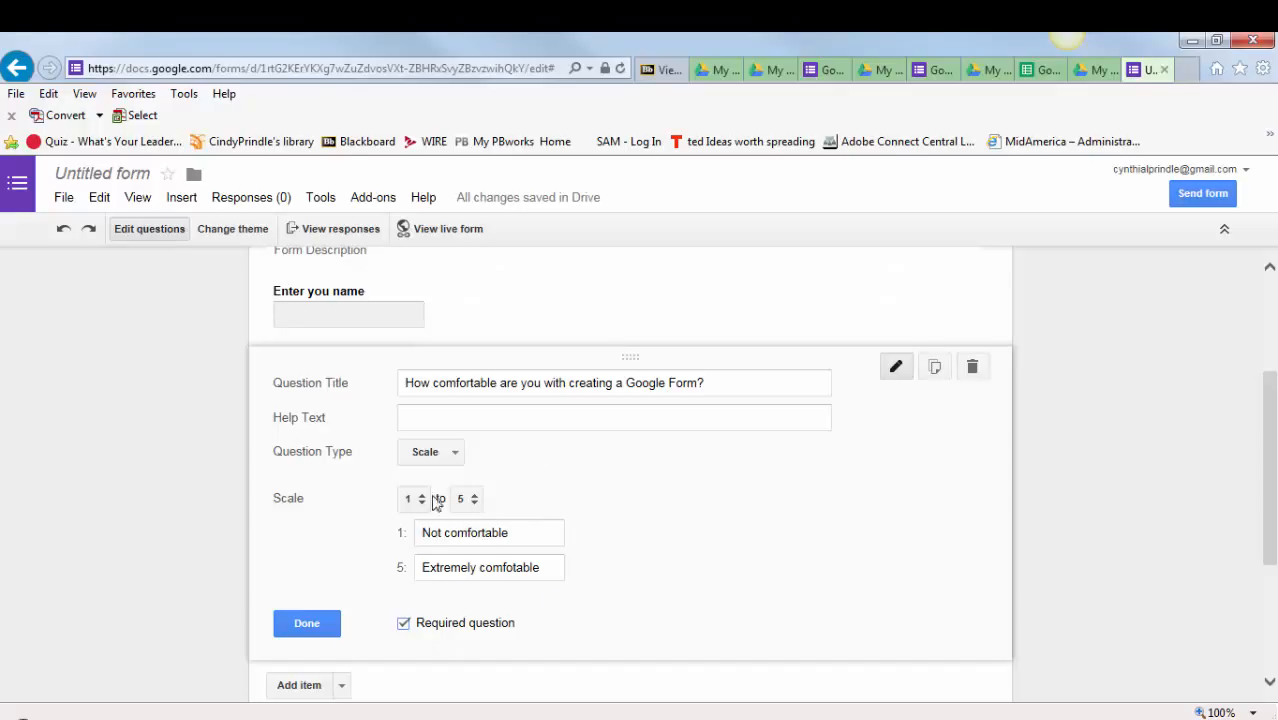
{"action": "left_click", "coordinate": [316, 625]}
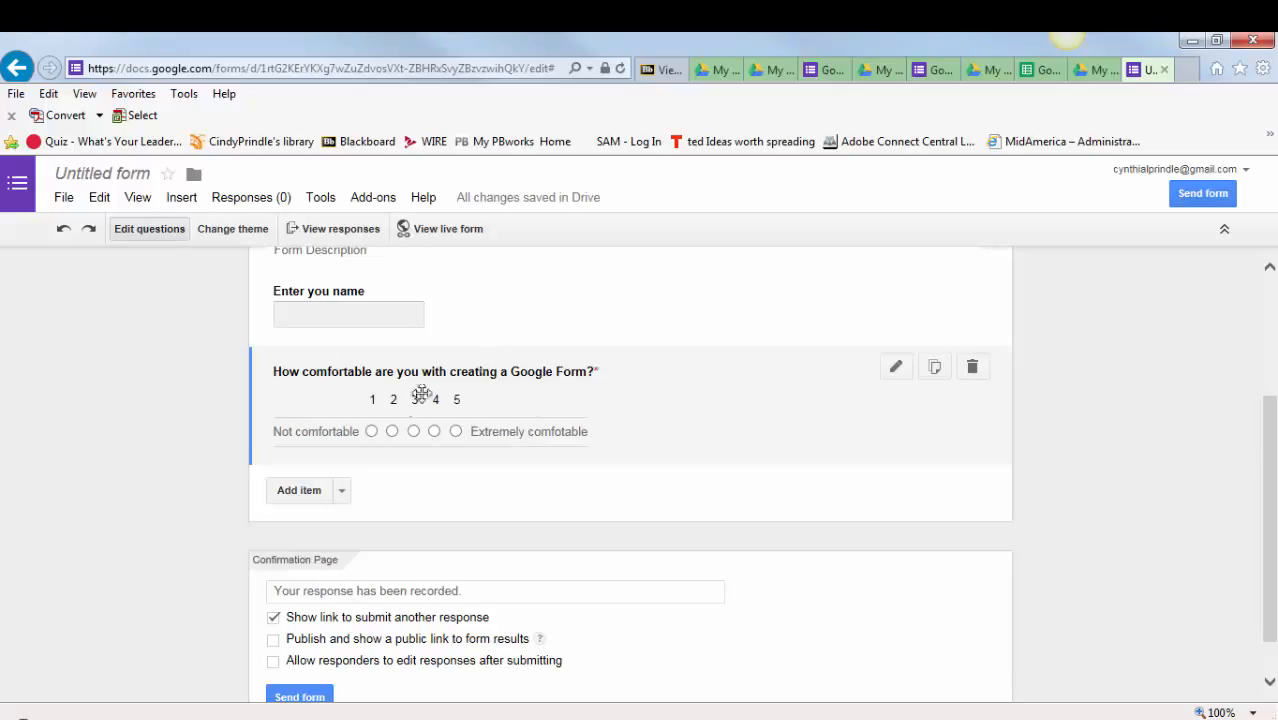
- Duplicate the comfort-scale question, retitle the copy "How comfortable are you with analyzing Google Form results?" and finish editing it
{"action": "left_click", "coordinate": [936, 370]}
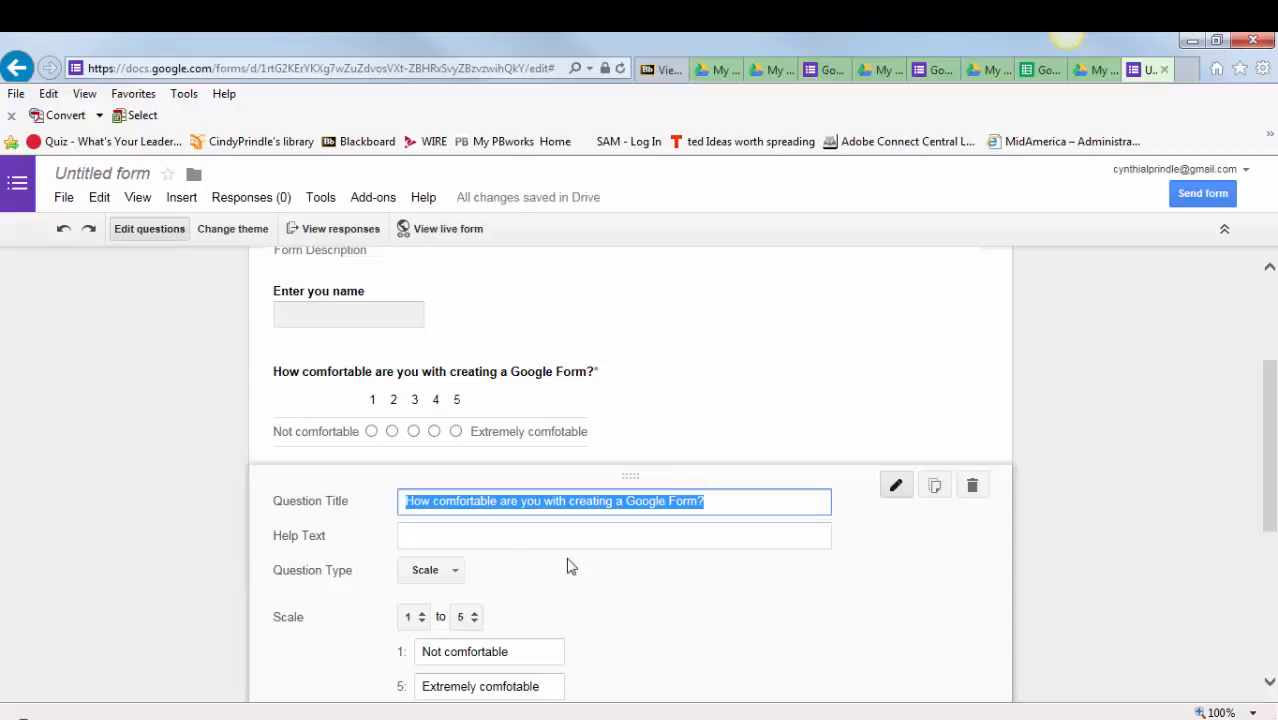
{"action": "left_click", "coordinate": [539, 505]}
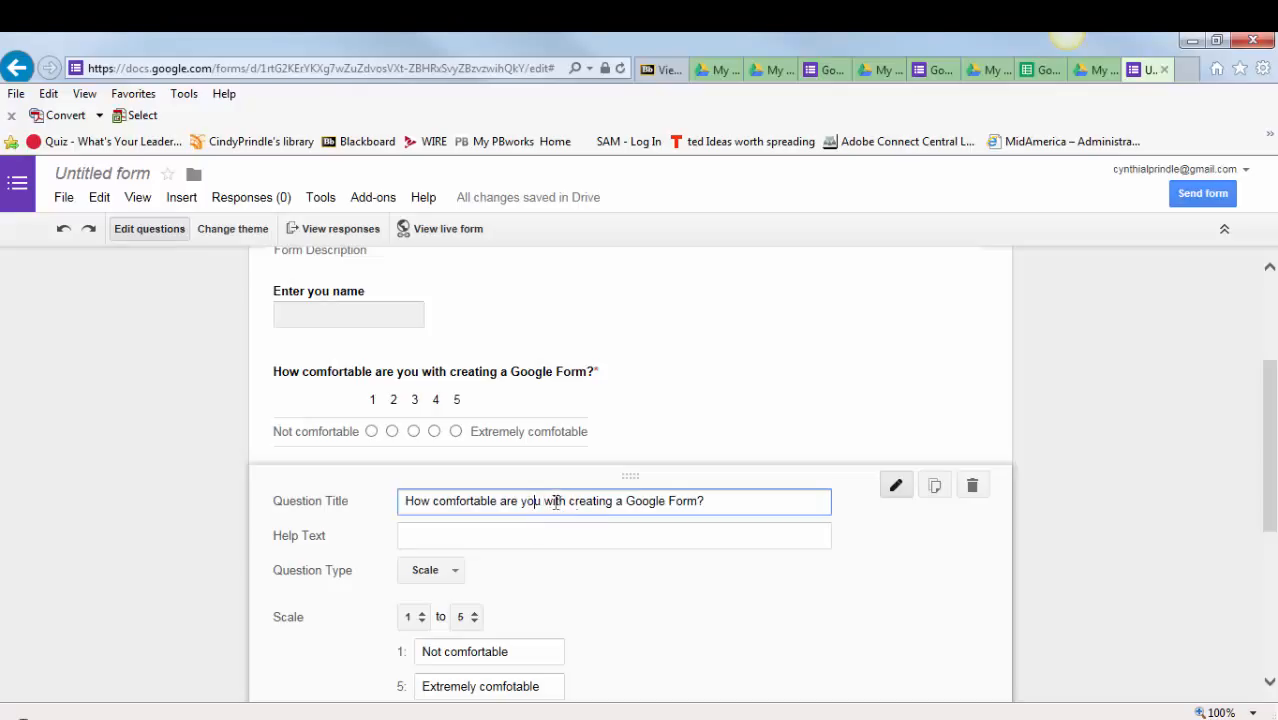
{"action": "left_click_drag", "start_coordinate": [570, 501], "coordinate": [732, 506]}
{"action": "left_click", "coordinate": [614, 500]}
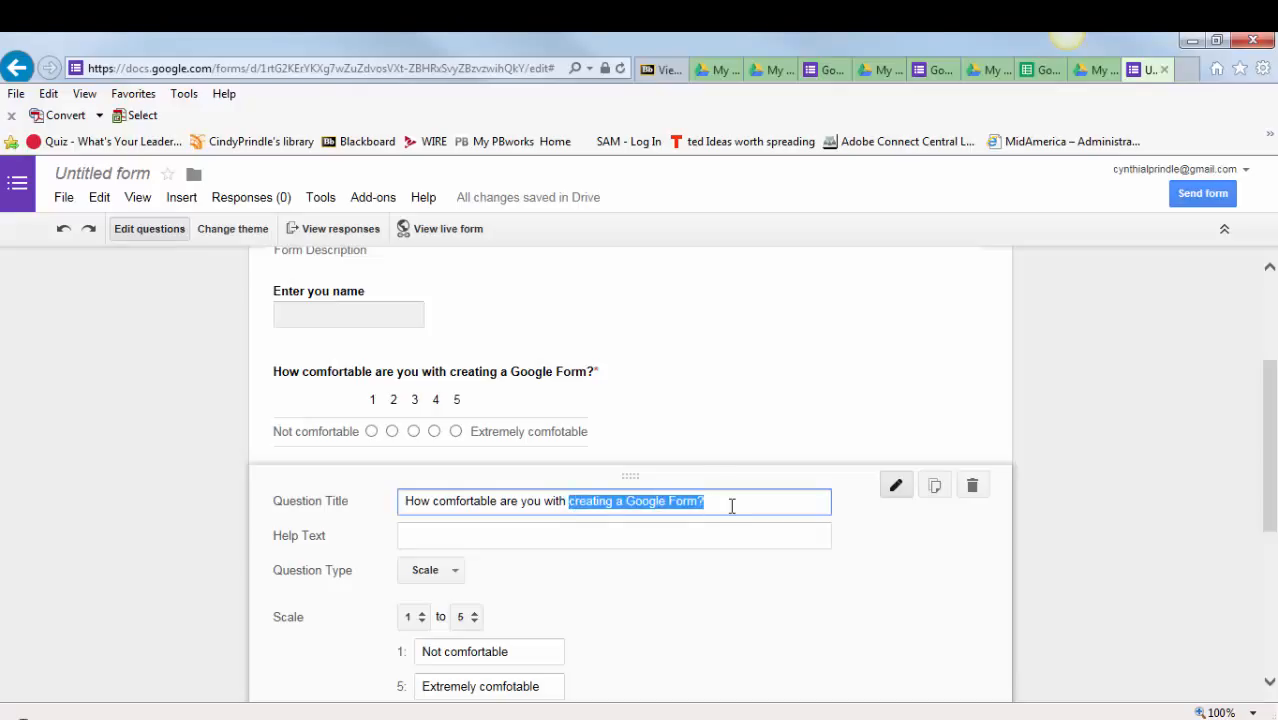
{"action": "type", "text": "alyz"}
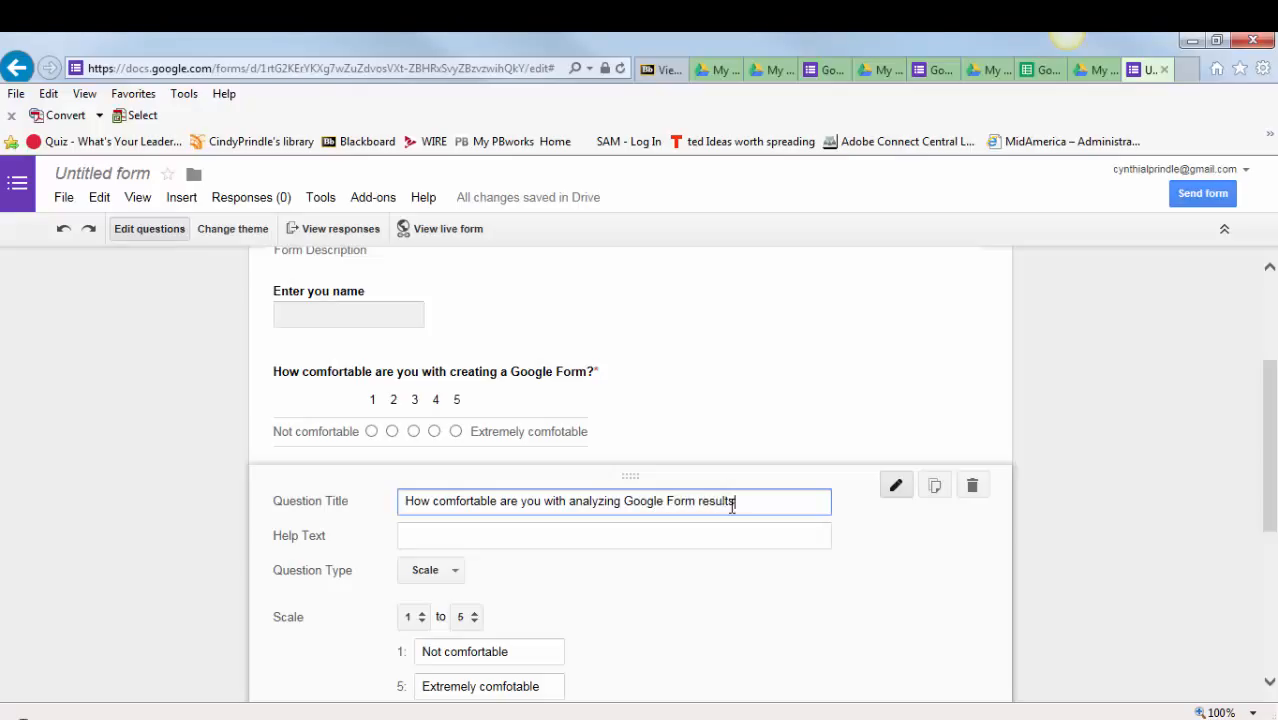
{"action": "scroll", "coordinate": [680, 503], "scroll_direction": "down", "scroll_amount": 1}
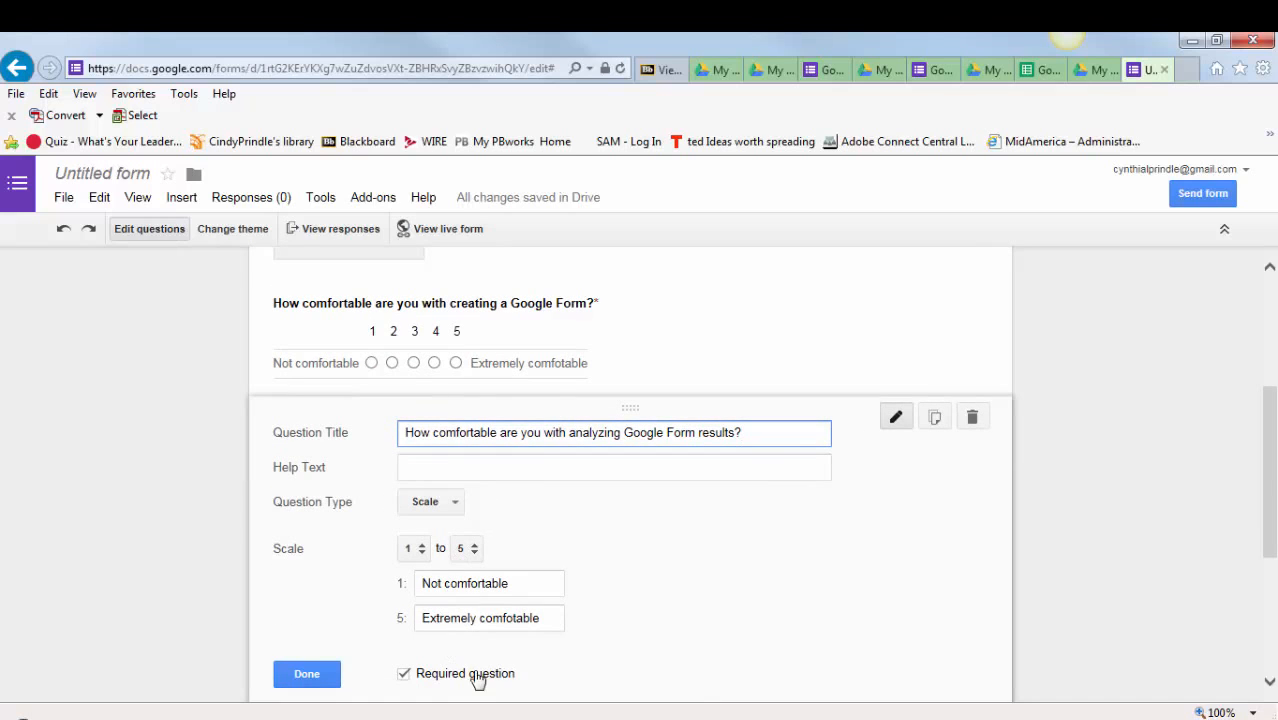
{"action": "scroll", "coordinate": [497, 643], "scroll_direction": "down", "scroll_amount": 1}
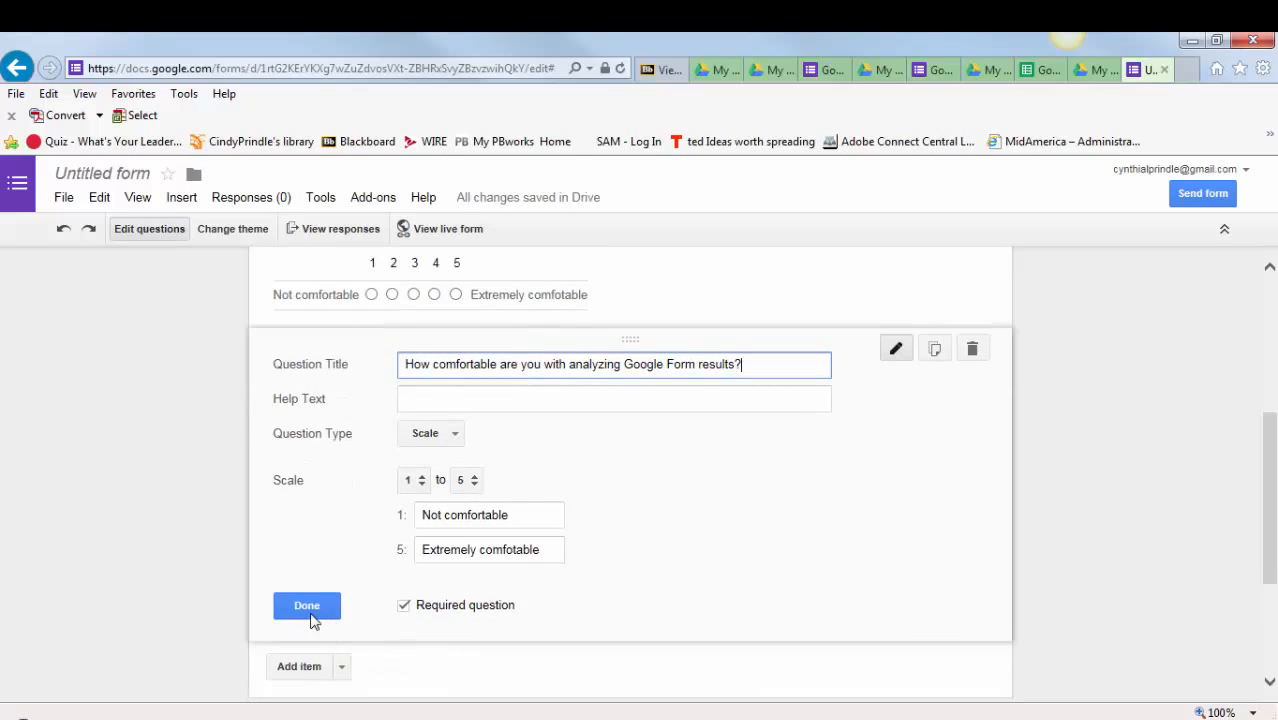
{"action": "left_click", "coordinate": [312, 605]}
- Add a Paragraph text question titled "Provide two examples of why a Google form can be useful in education." and finish editing it
{"action": "scroll", "coordinate": [778, 570], "scroll_direction": "up", "scroll_amount": 5}
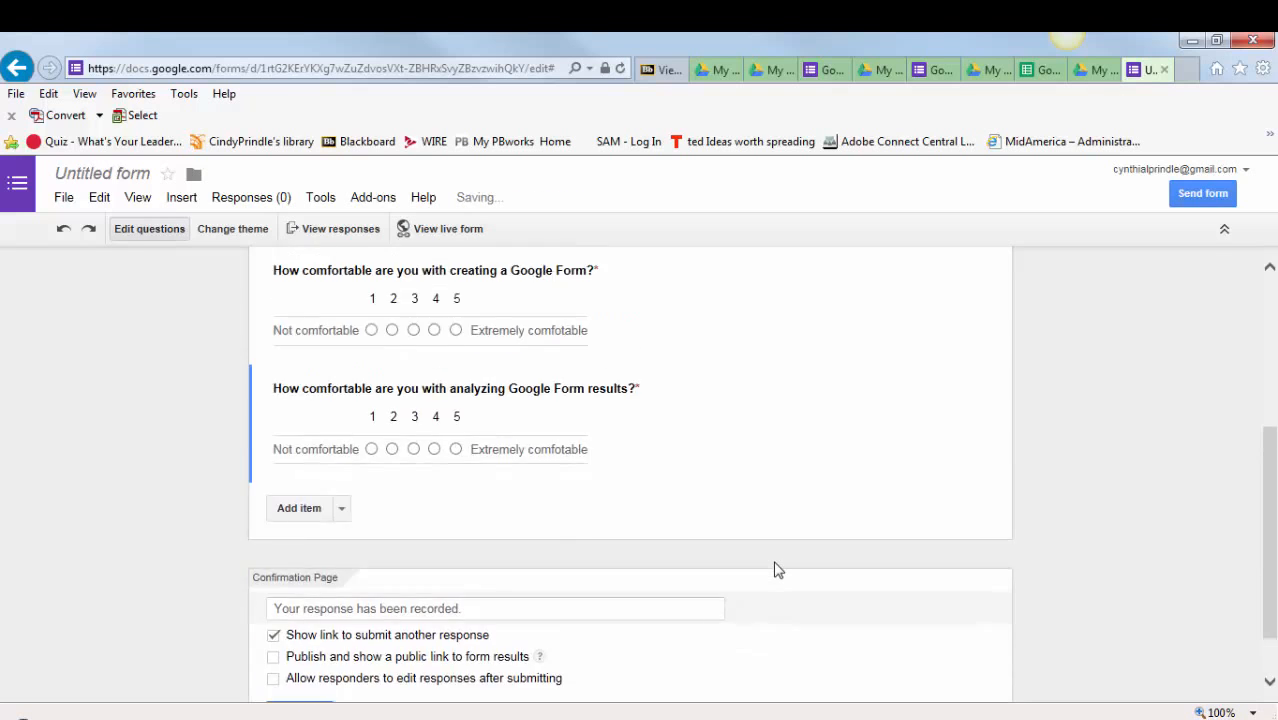
{"action": "scroll", "coordinate": [774, 561], "scroll_direction": "down", "scroll_amount": 3}
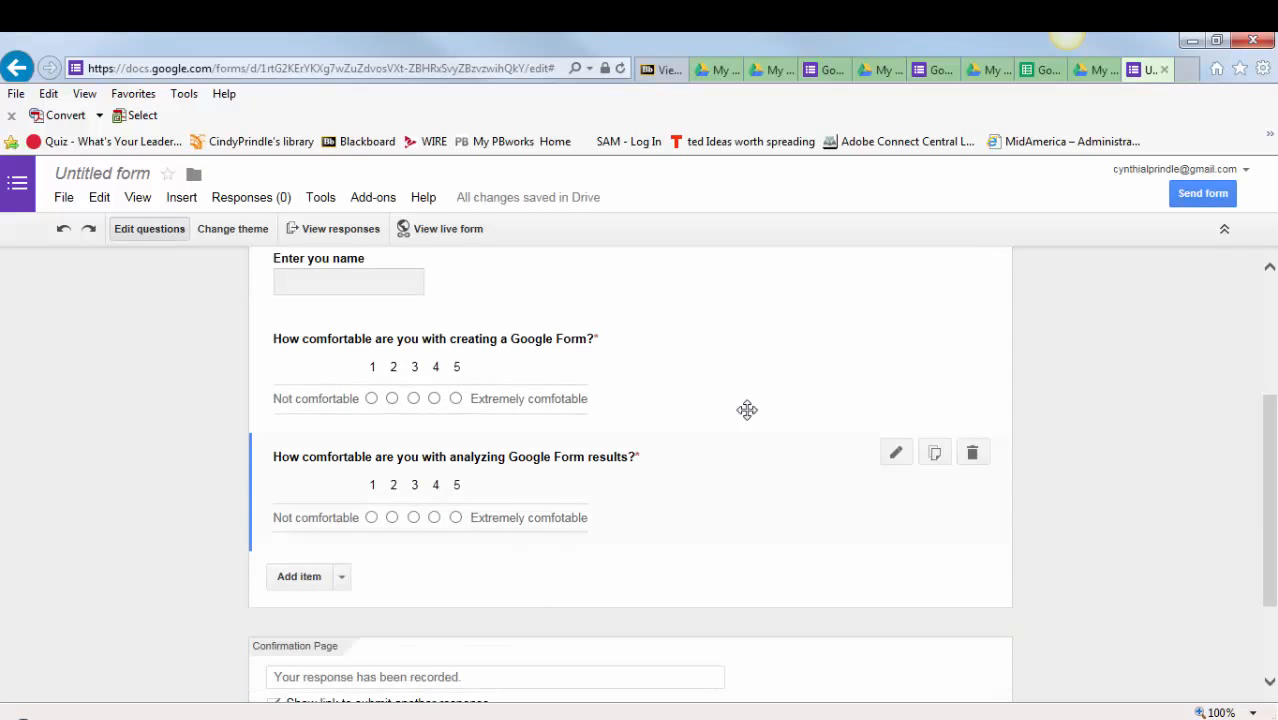
{"action": "left_click", "coordinate": [342, 578]}
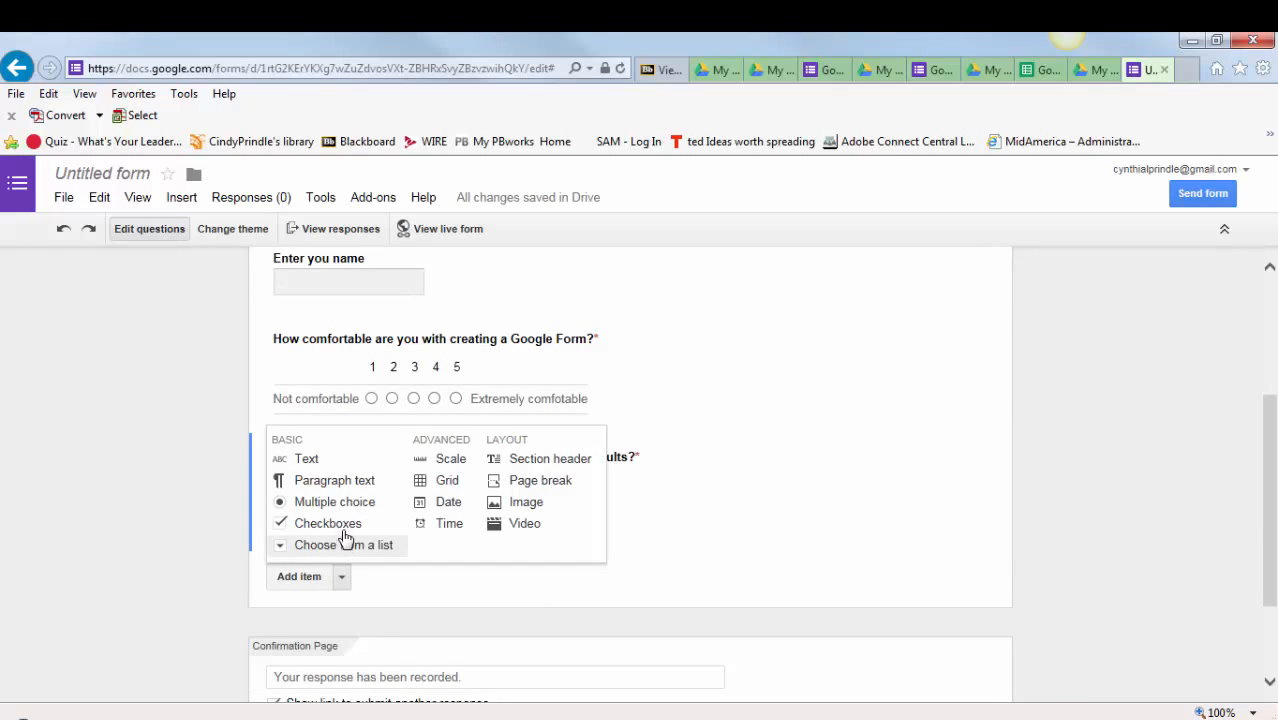
{"action": "left_click", "coordinate": [355, 484]}
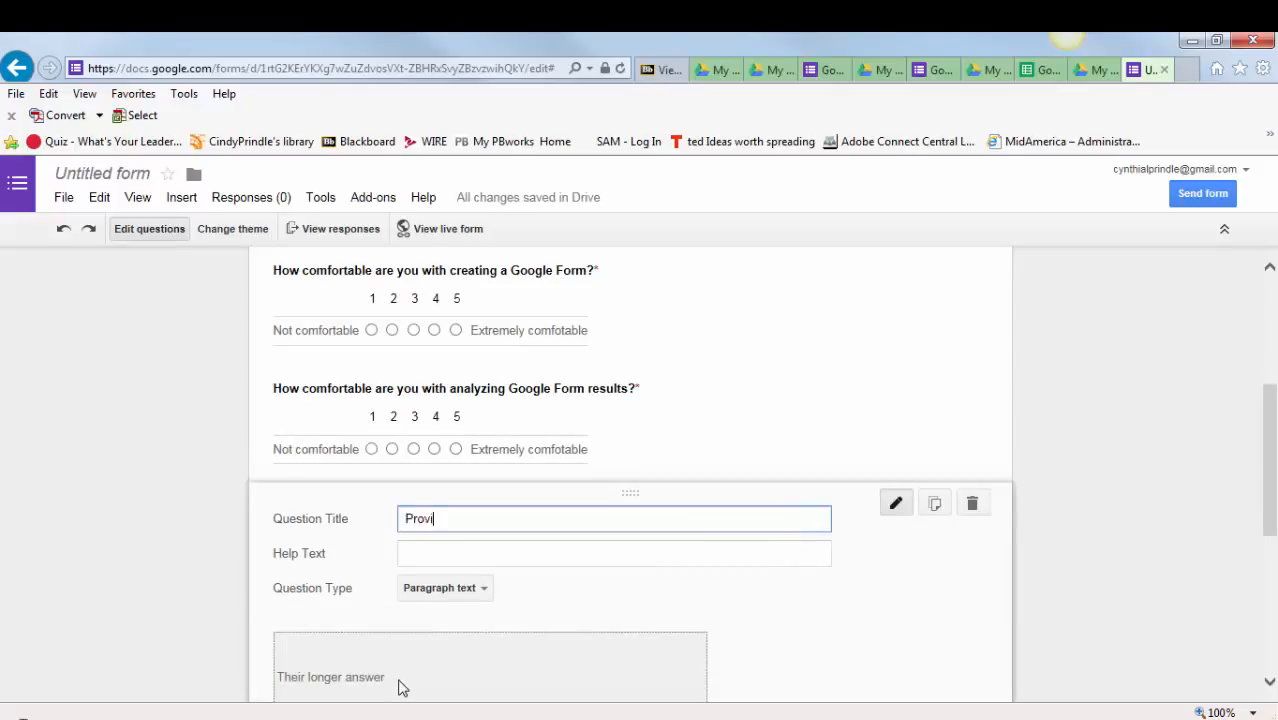
{"action": "type", "text": "Provide two examples of why a Google form can be useful in education."}
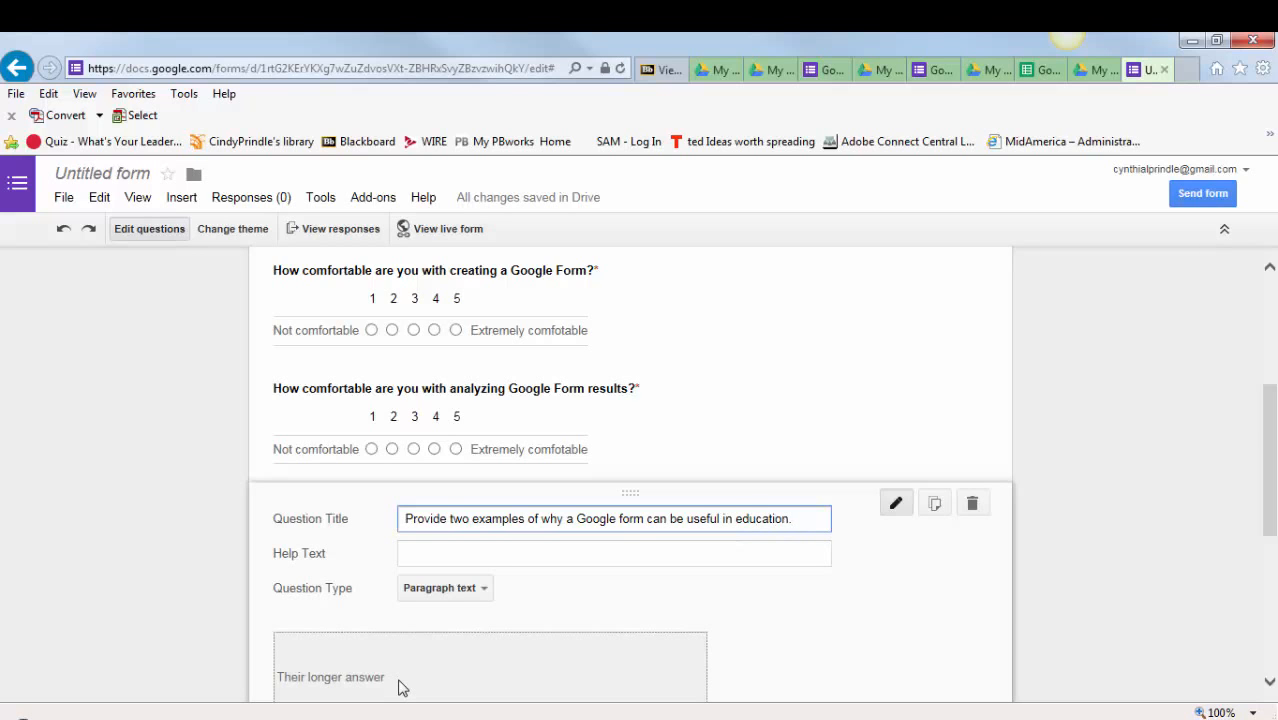
{"action": "scroll", "coordinate": [398, 688], "scroll_direction": "down", "scroll_amount": 1}
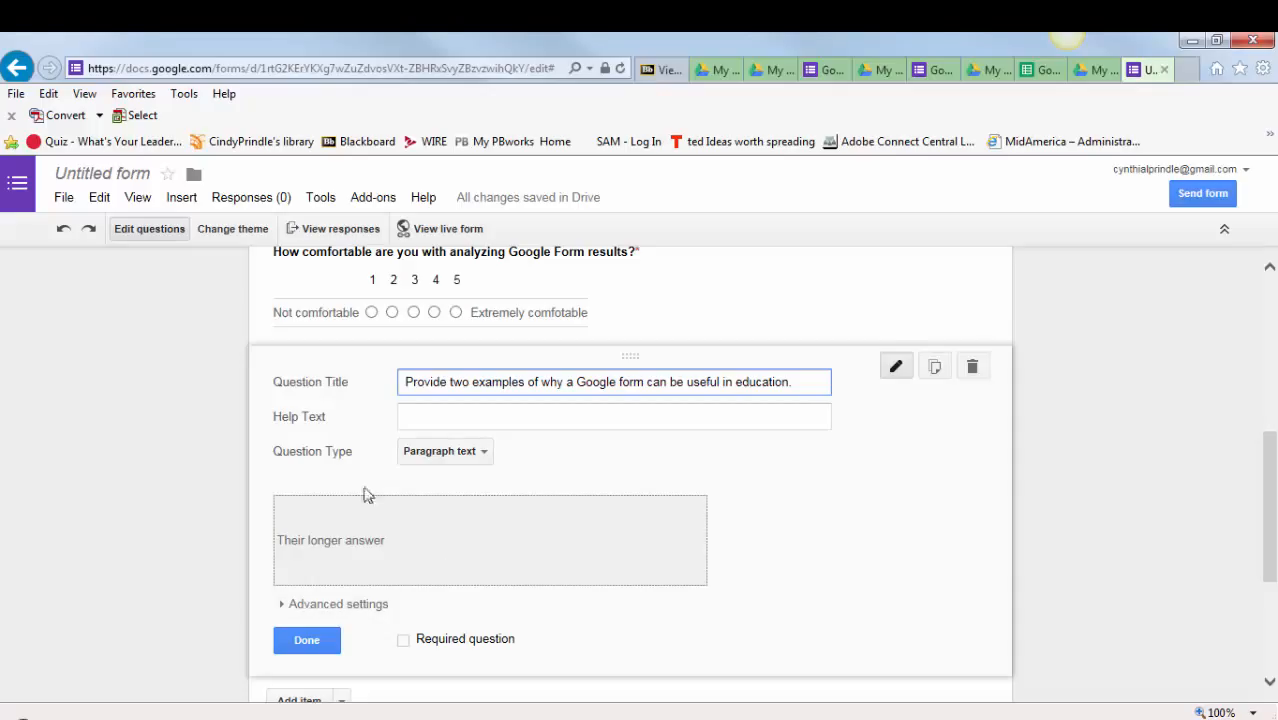
{"action": "left_click", "coordinate": [300, 641]}
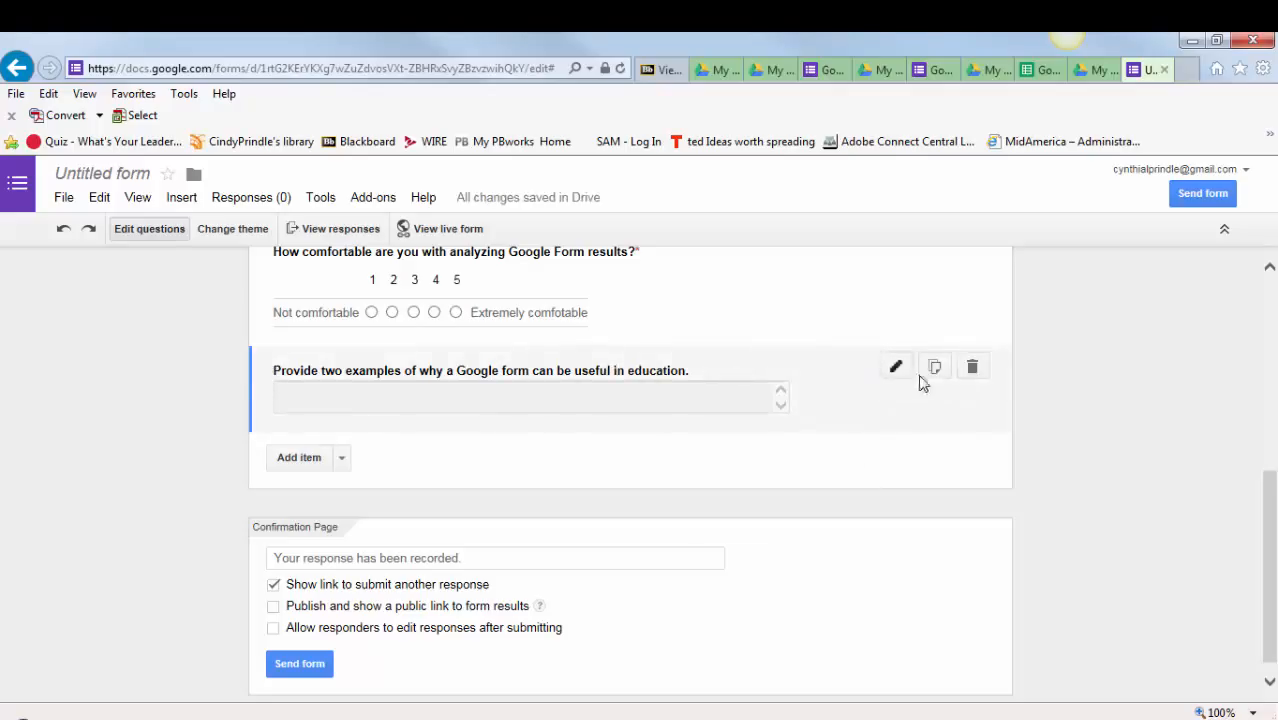
- Duplicate the examples question, retitle the copy "List one question or concern that you have concerning the use of Google Forms." and finish editing it
{"action": "left_click", "coordinate": [932, 369]}
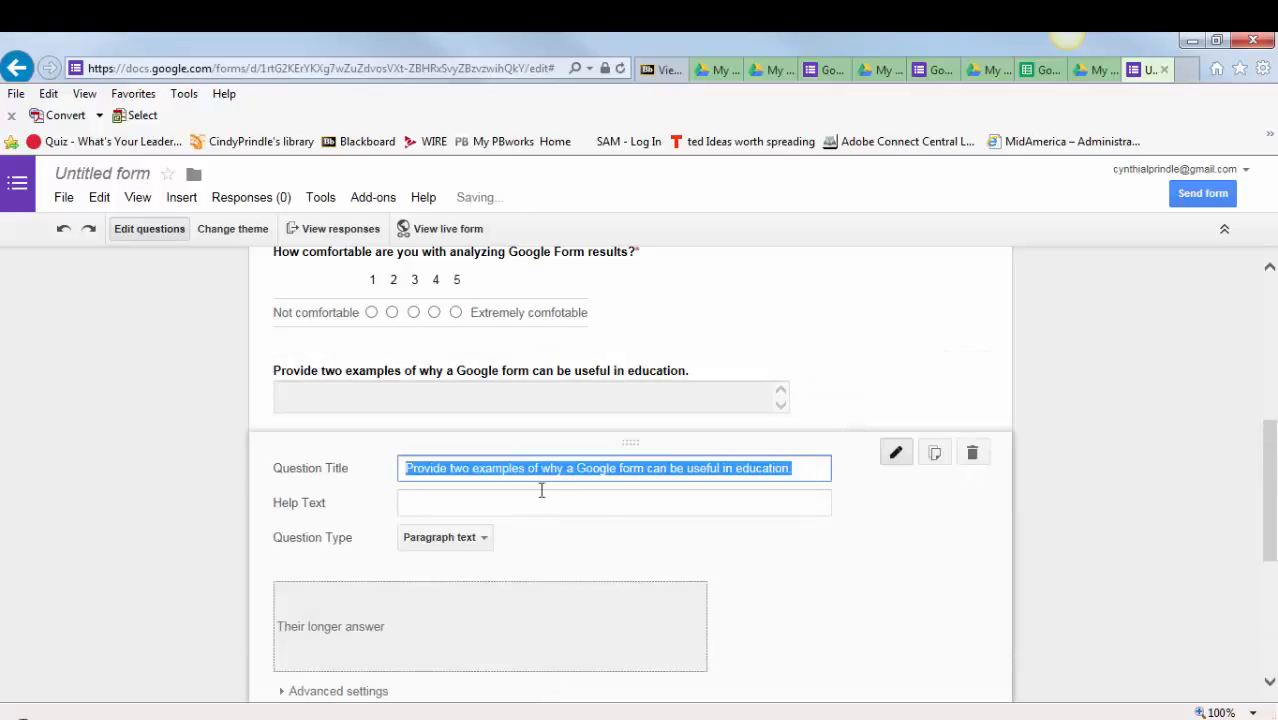
{"action": "type", "text": "Li"}
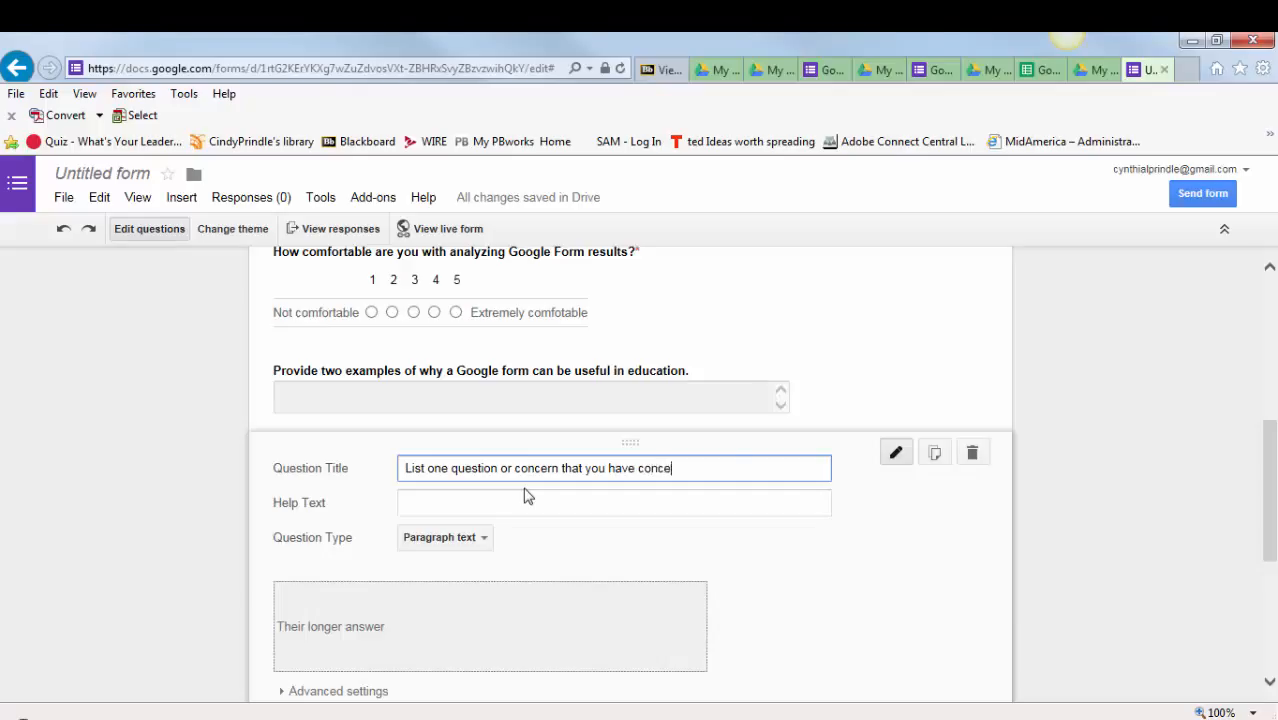
{"action": "type", "text": "rning the use okf Google"}
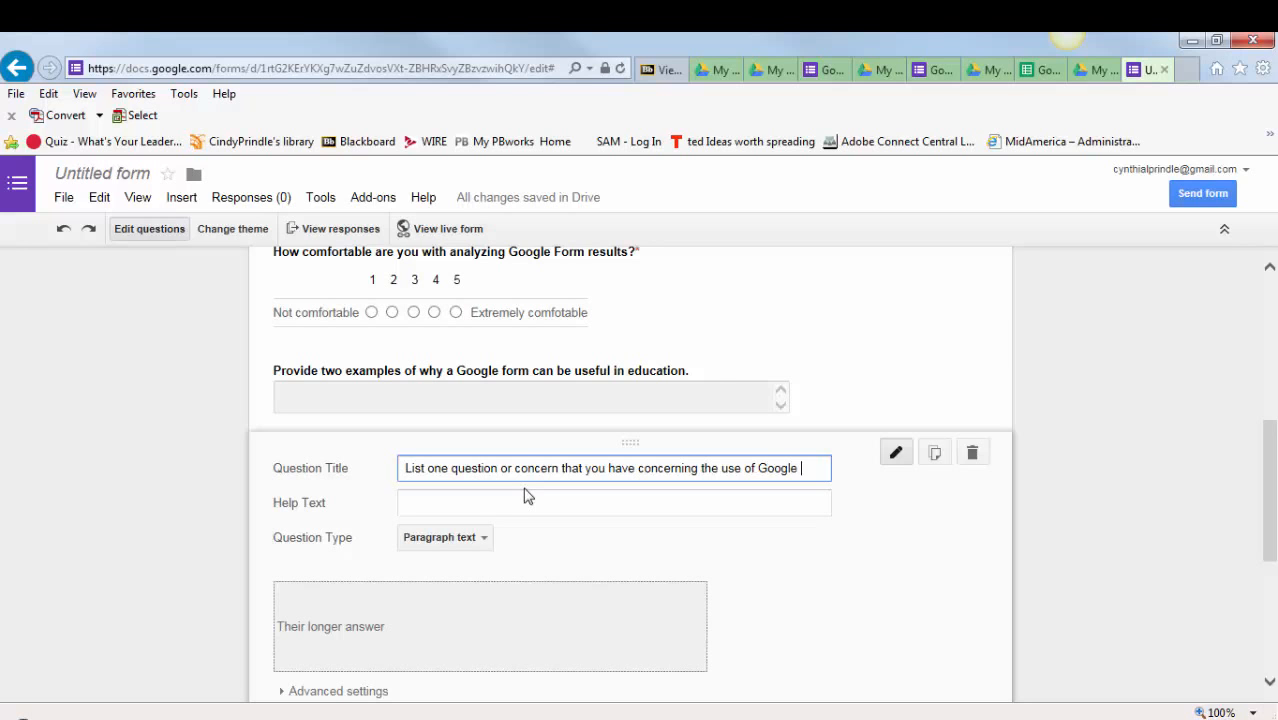
{"action": "type", "text": "Forms."}
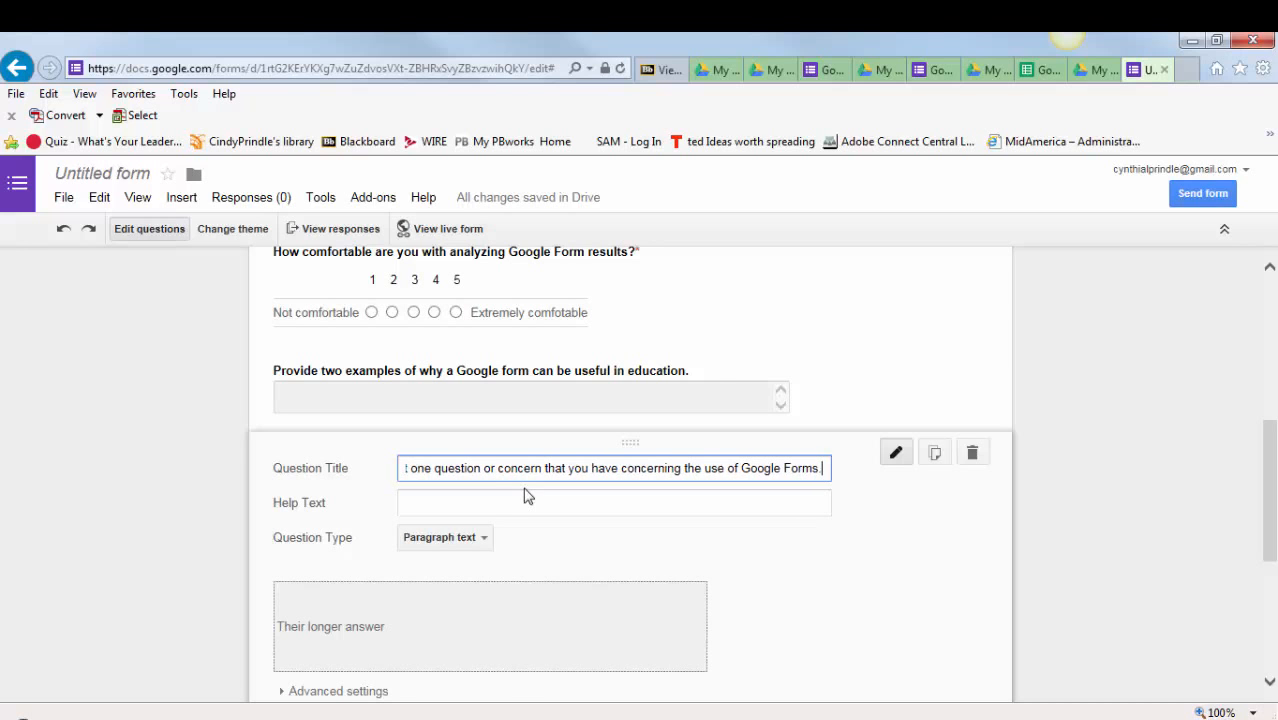
{"action": "scroll", "coordinate": [490, 520], "scroll_direction": "down", "scroll_amount": 2}
{"action": "left_click", "coordinate": [335, 590]}
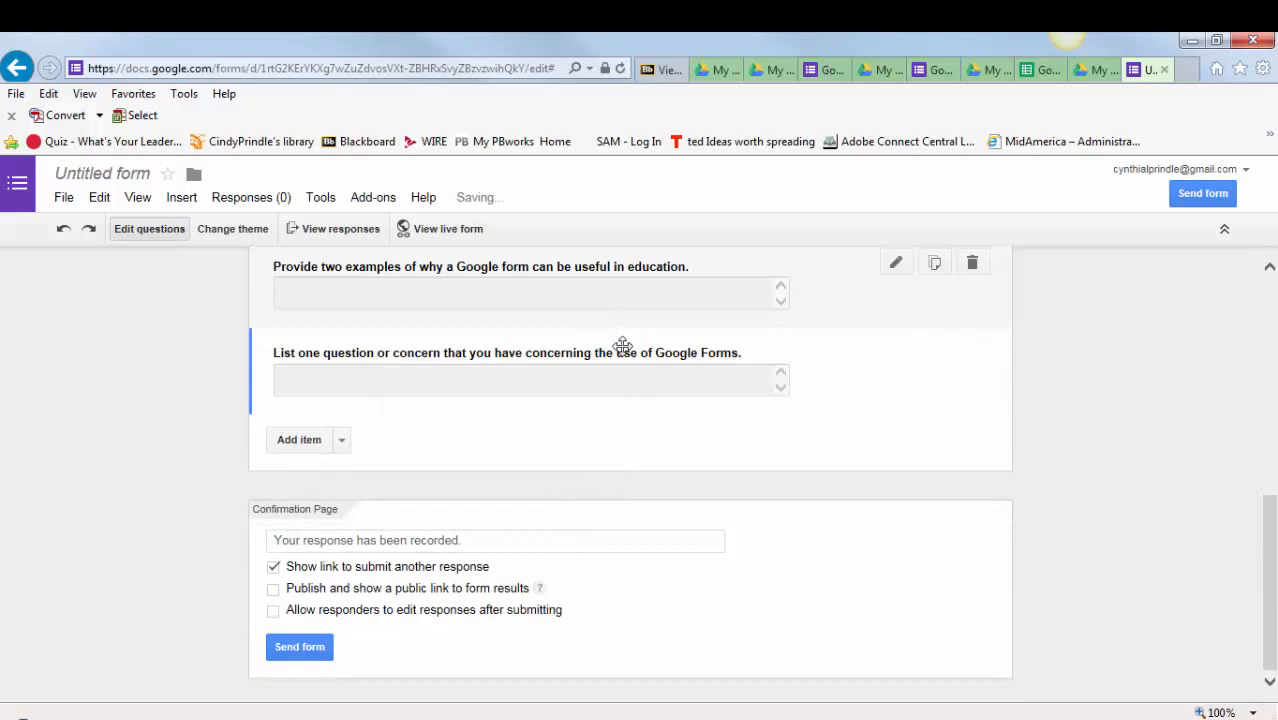
- Replace the form's default title with "Google Form Self-Assessment"
{"action": "scroll", "coordinate": [622, 346], "scroll_direction": "up", "scroll_amount": 5}
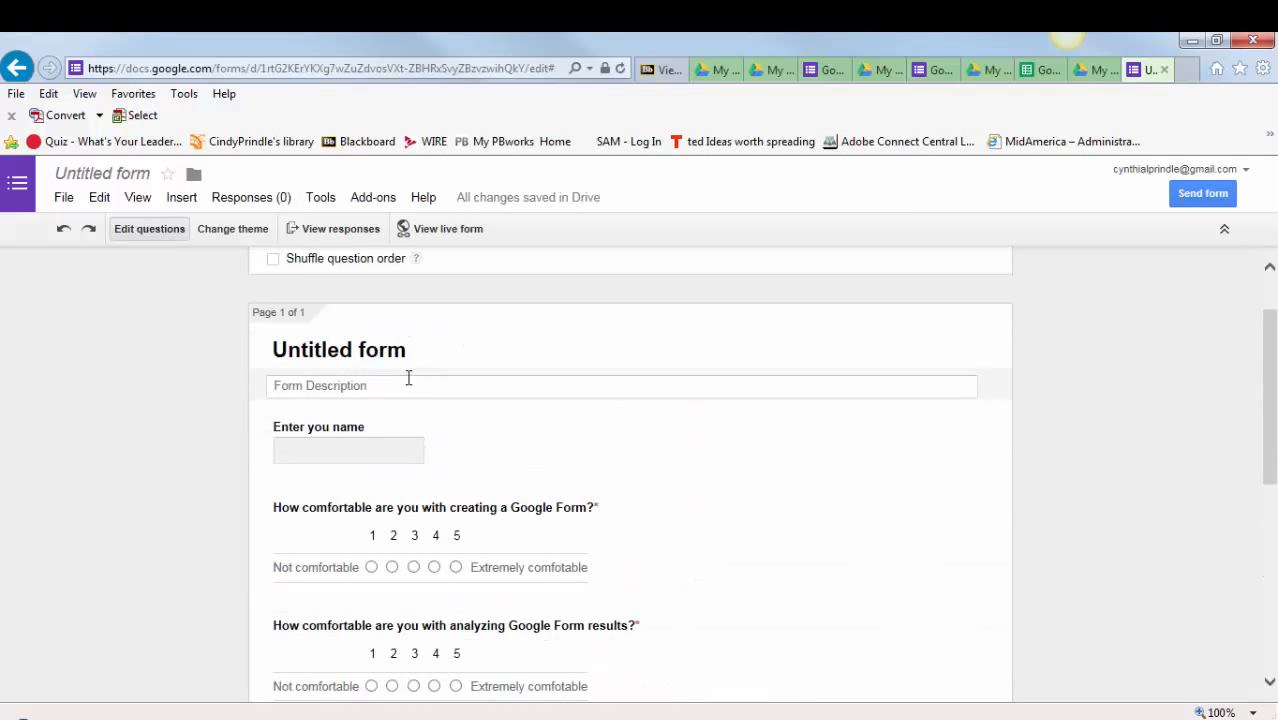
{"action": "scroll", "coordinate": [408, 378], "scroll_direction": "up", "scroll_amount": 1}
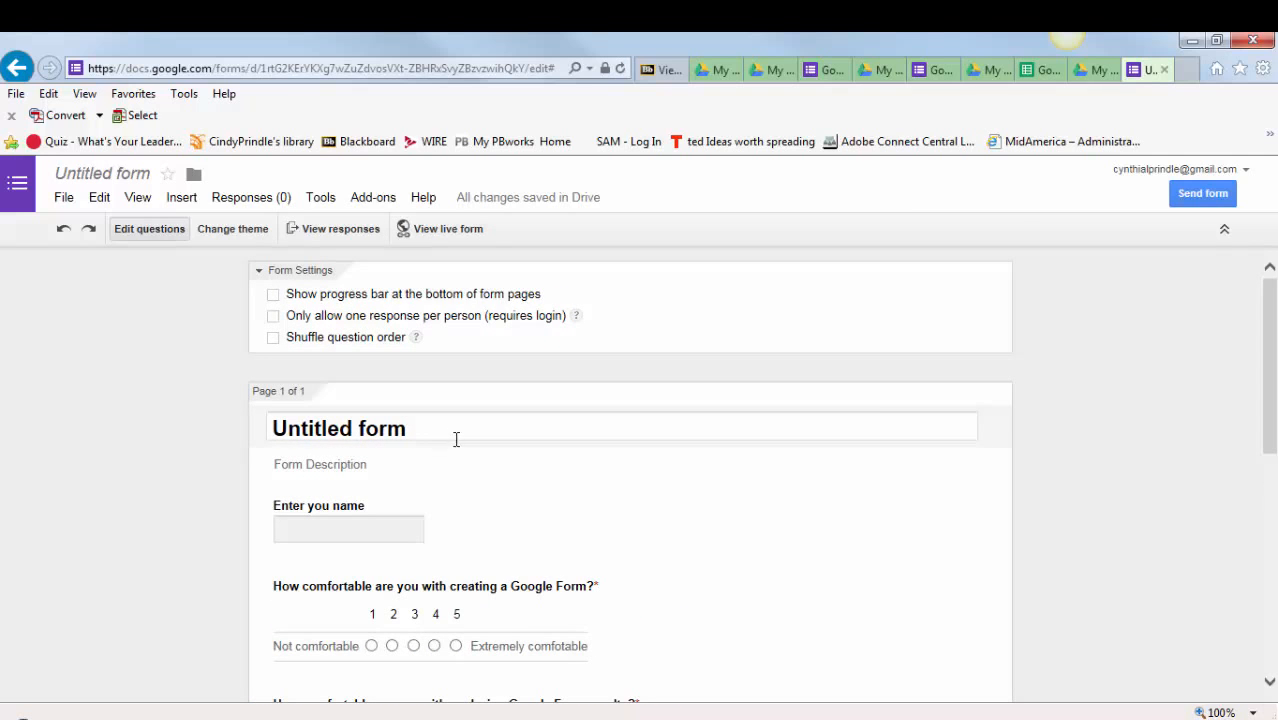
{"action": "left_click", "coordinate": [437, 440]}
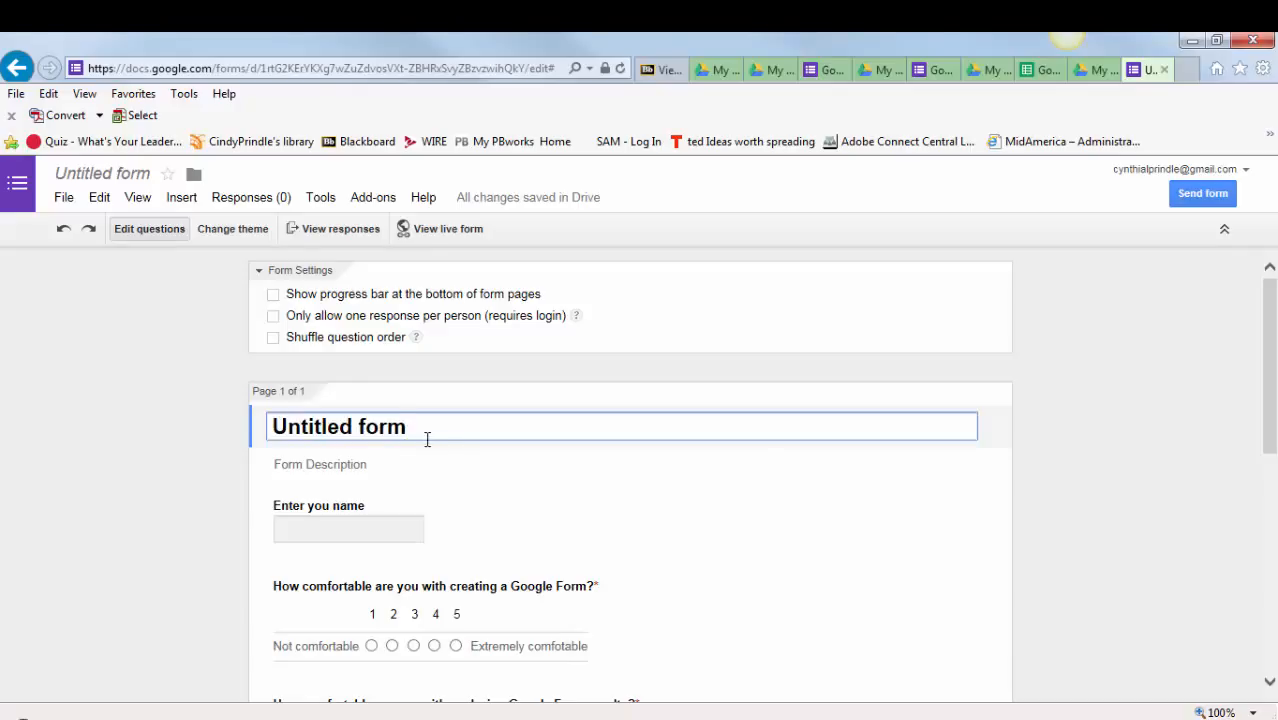
{"action": "left_click_drag", "start_coordinate": [428, 446], "coordinate": [250, 445]}
{"action": "type", "text": "G"}
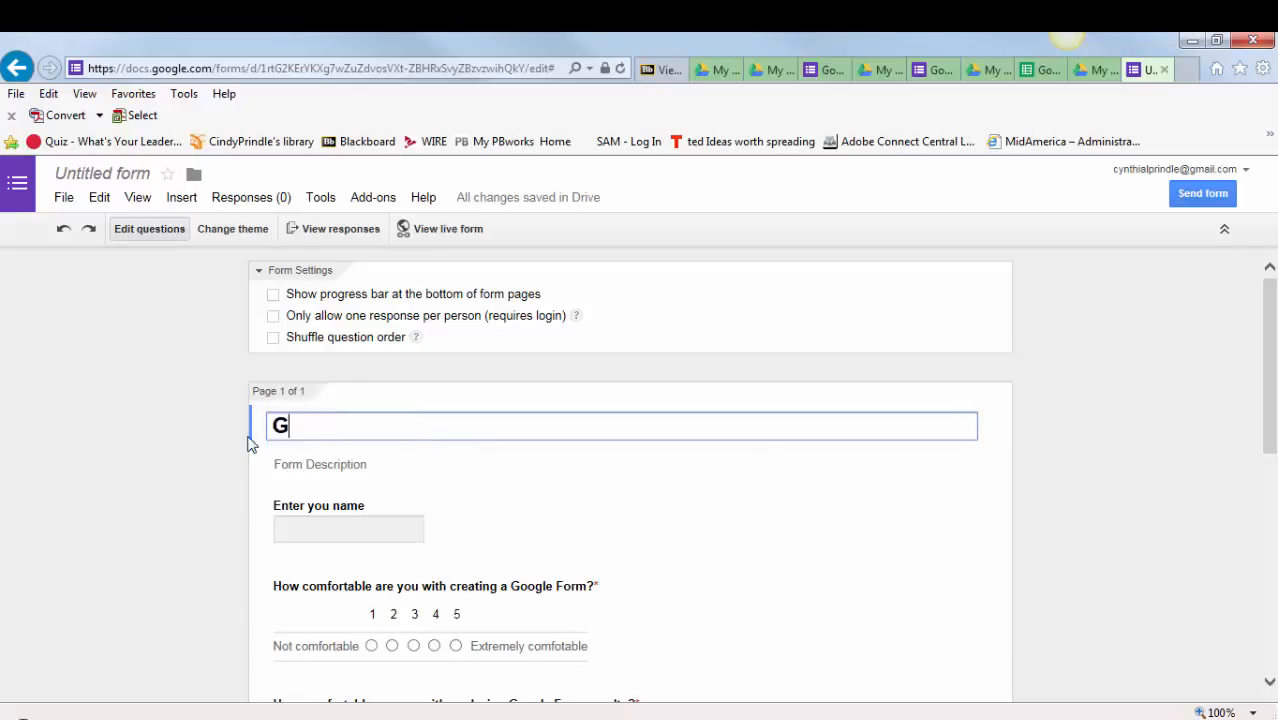
{"action": "type", "text": "oogle Form Sel"}
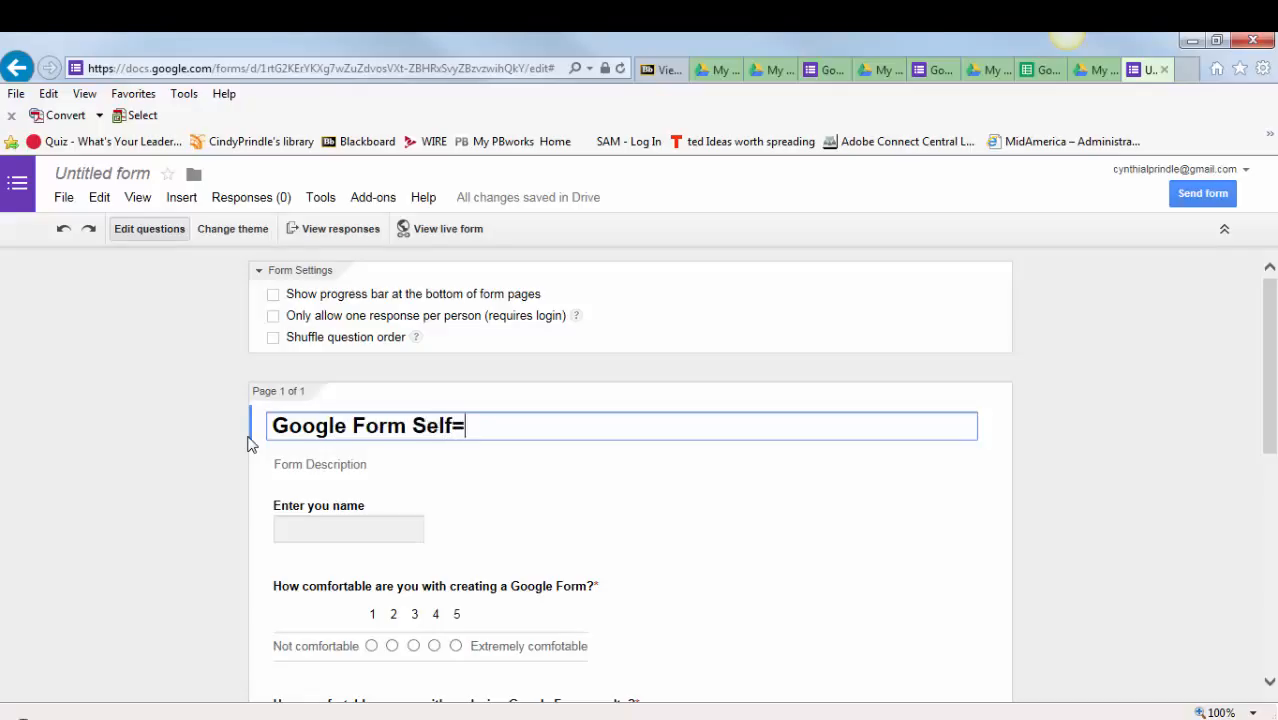
{"action": "type", "text": "f-Assessment"}
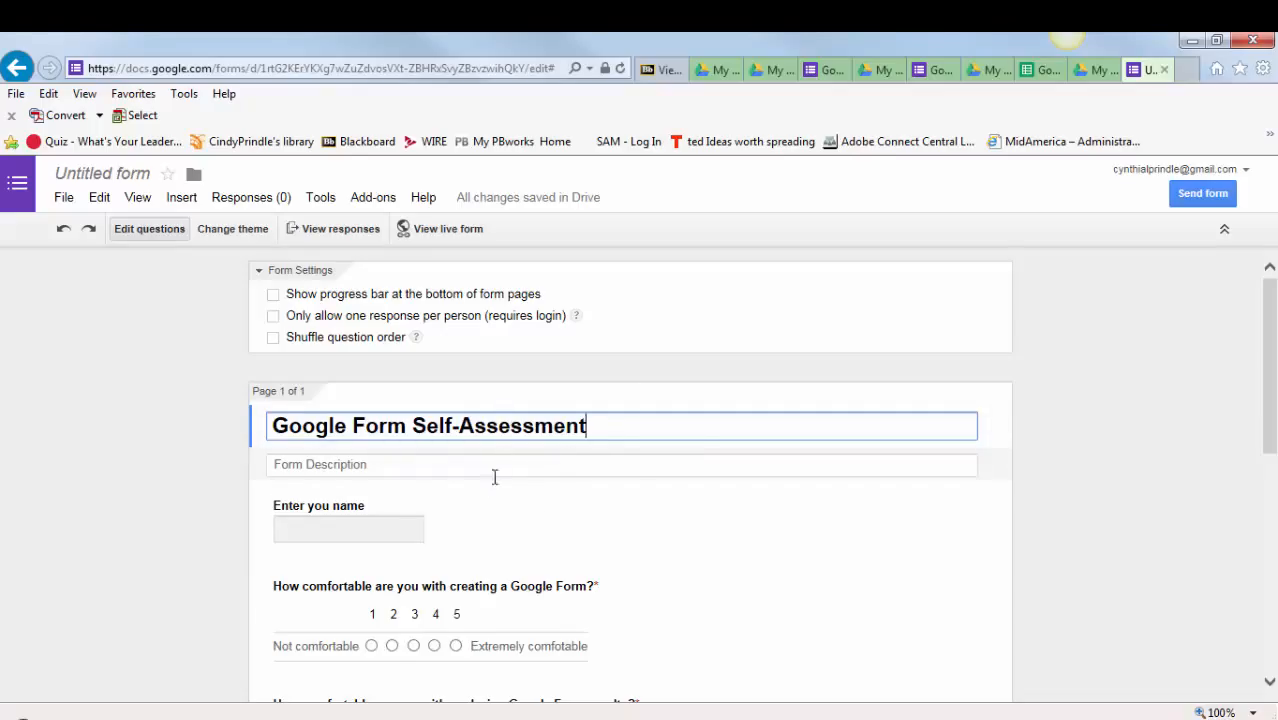
- Apply the Classic Ornamental theme to the form
{"action": "scroll", "coordinate": [490, 486], "scroll_direction": "down", "scroll_amount": 1}
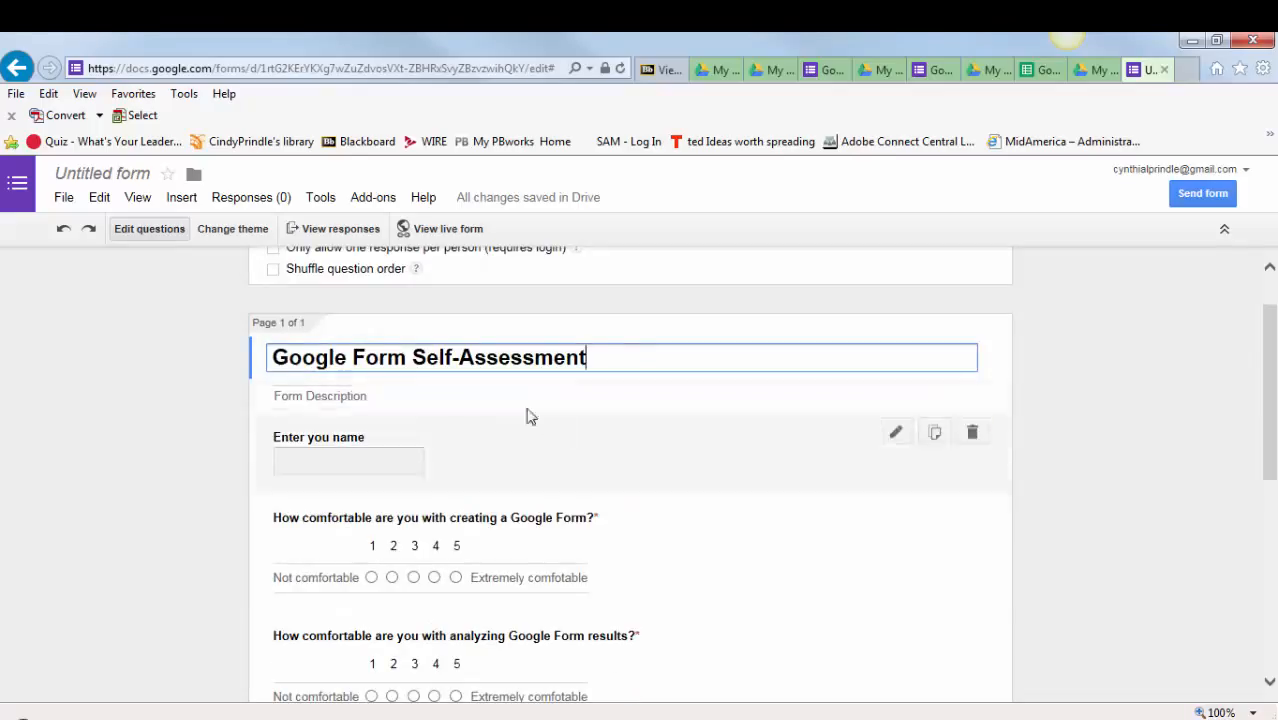
{"action": "scroll", "coordinate": [420, 480], "scroll_direction": "up", "scroll_amount": 1}
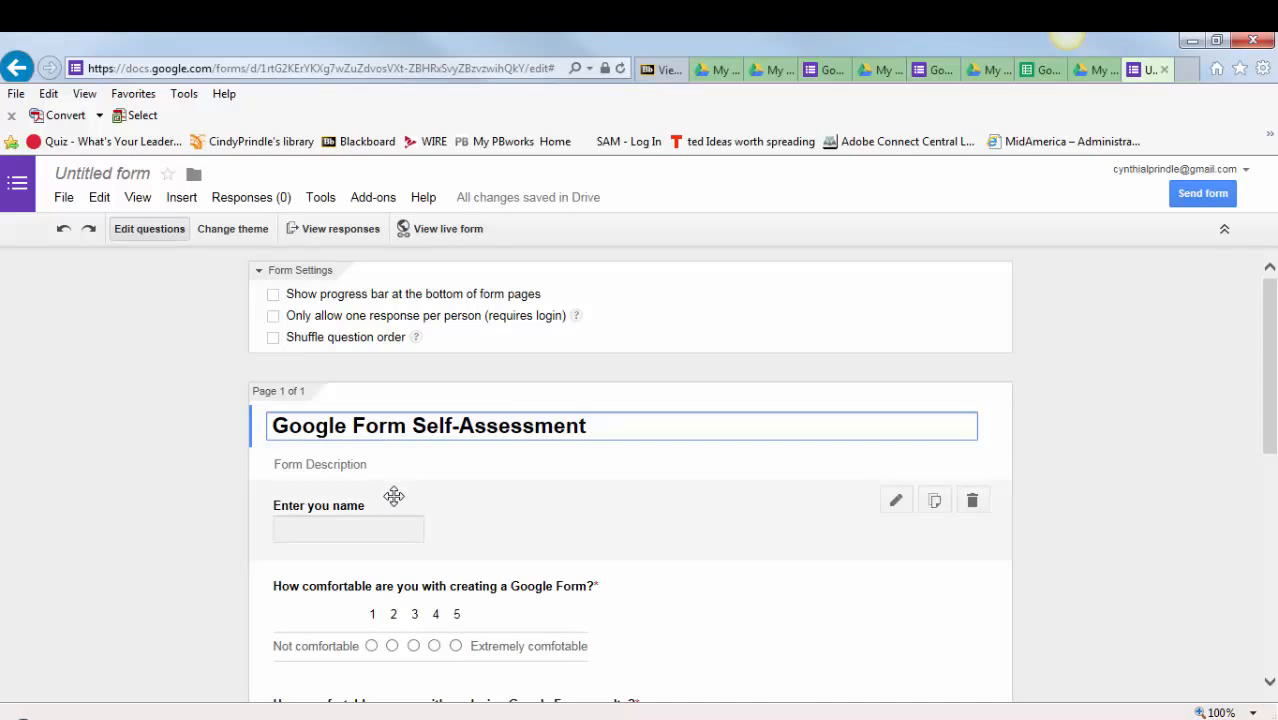
{"action": "scroll", "coordinate": [394, 496], "scroll_direction": "down", "scroll_amount": 10}
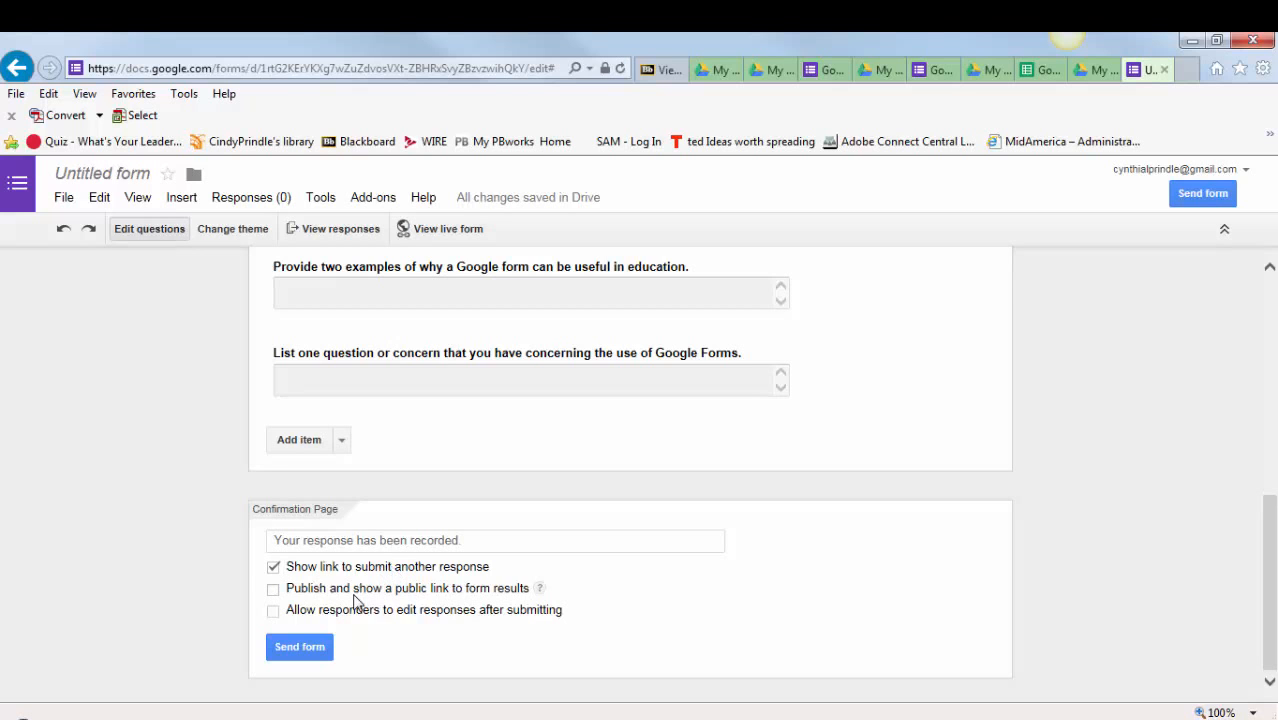
{"action": "scroll", "coordinate": [408, 536], "scroll_direction": "up", "scroll_amount": 10}
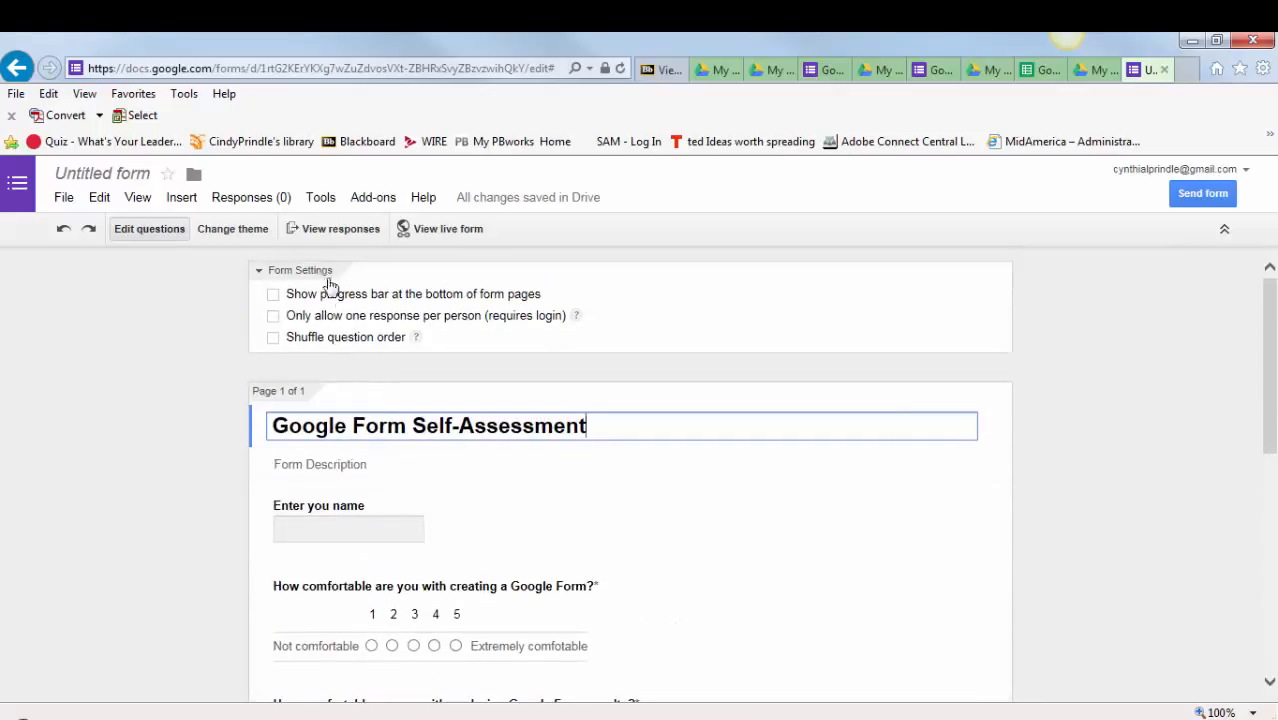
{"action": "left_click", "coordinate": [236, 232]}
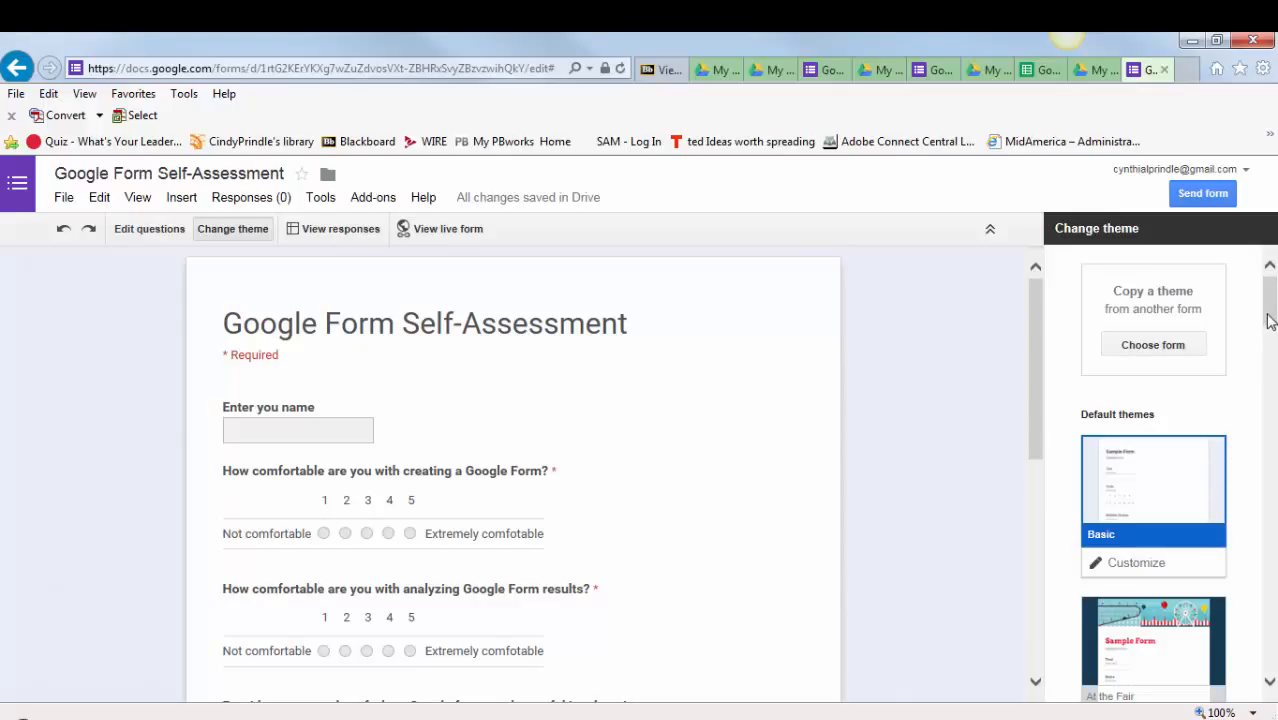
{"action": "left_click_drag", "start_coordinate": [1268, 320], "coordinate": [1272, 422]}
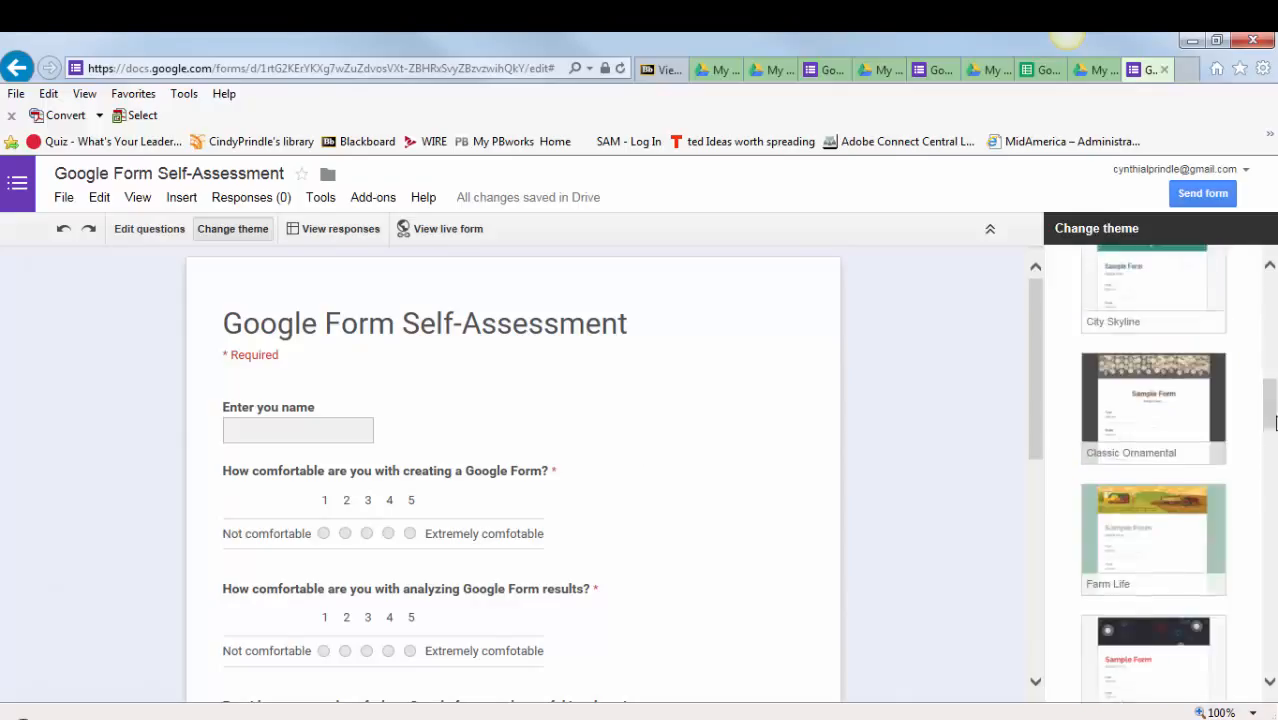
{"action": "left_click", "coordinate": [1160, 404]}
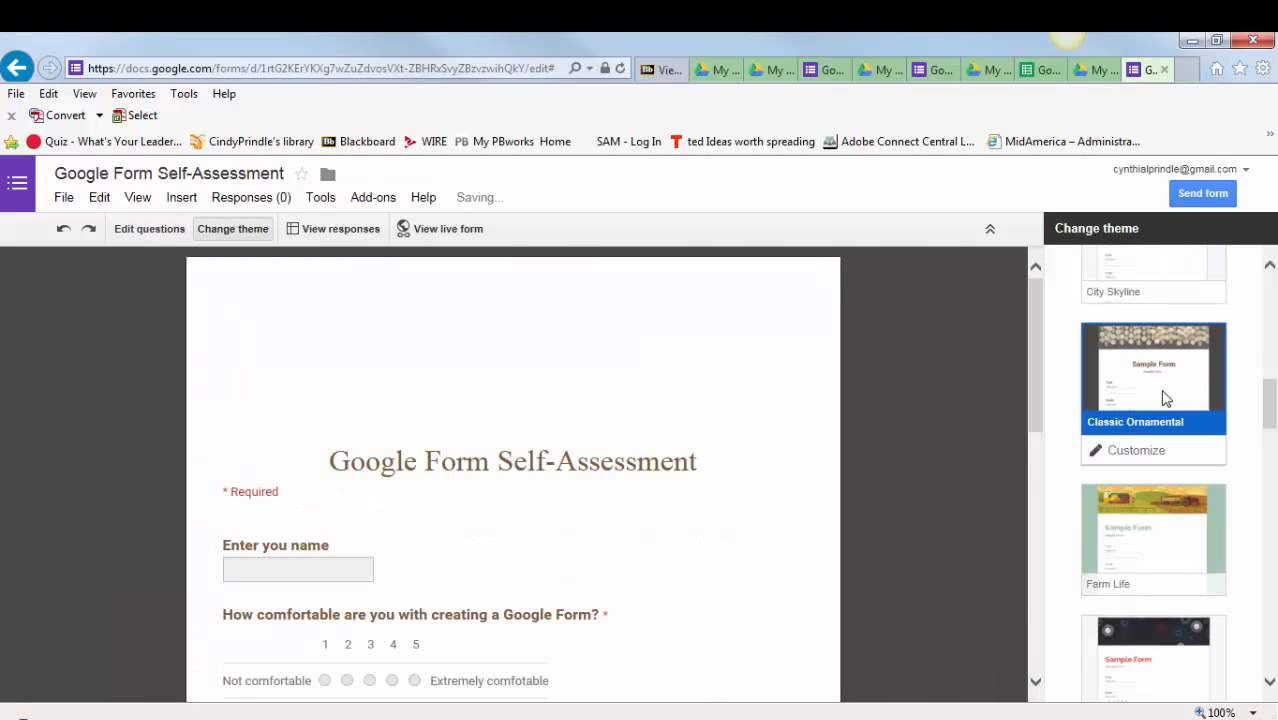
- Examine the form's preview in the newly applied theme and browse the neighbouring themes
{"action": "scroll", "coordinate": [483, 485], "scroll_direction": "down", "scroll_amount": 1}
{"action": "scroll", "coordinate": [483, 485], "scroll_direction": "up", "scroll_amount": 1}
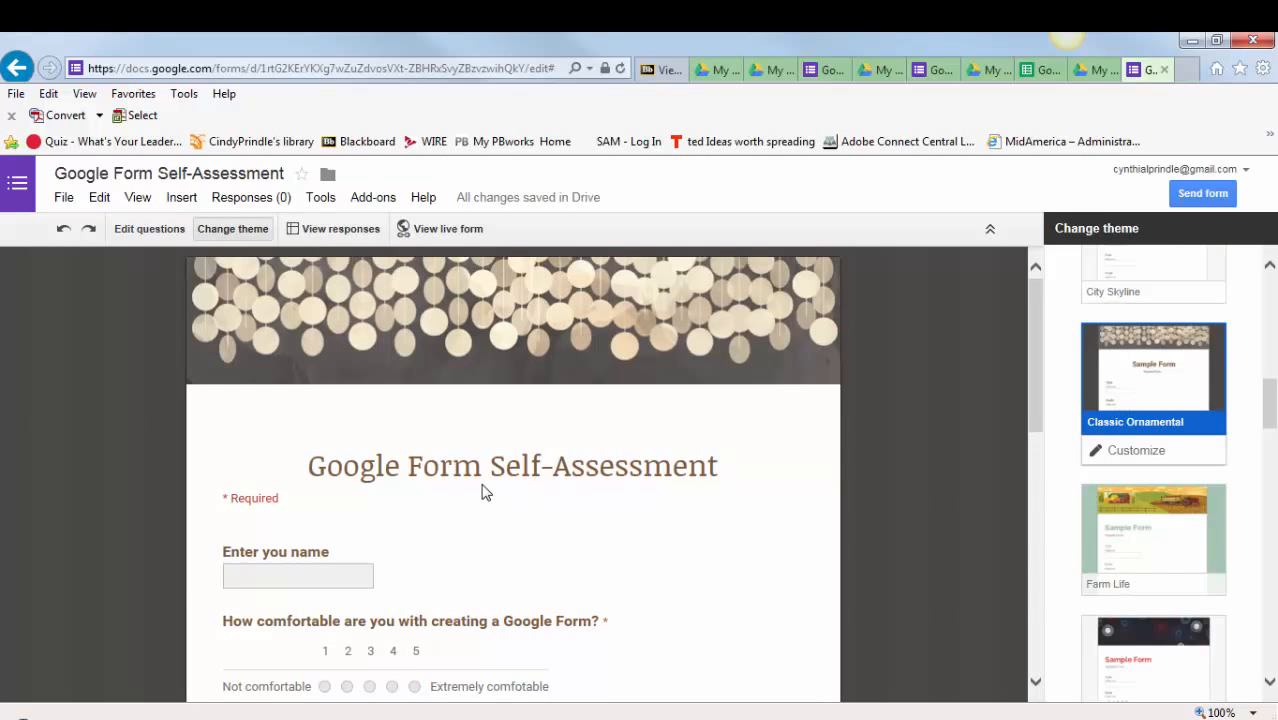
{"action": "scroll", "coordinate": [443, 450], "scroll_direction": "down", "scroll_amount": 2}
{"action": "scroll", "coordinate": [447, 461], "scroll_direction": "down", "scroll_amount": 2}
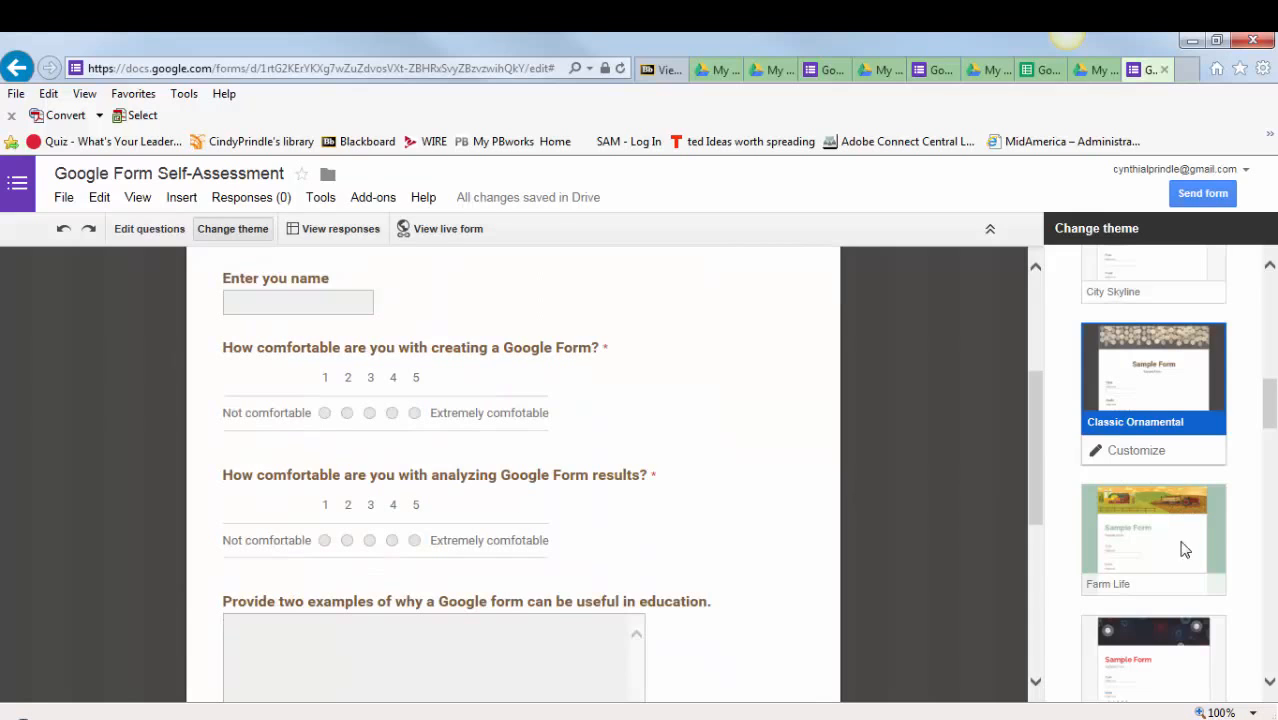
{"action": "scroll", "coordinate": [1090, 585], "scroll_direction": "down", "scroll_amount": 1}
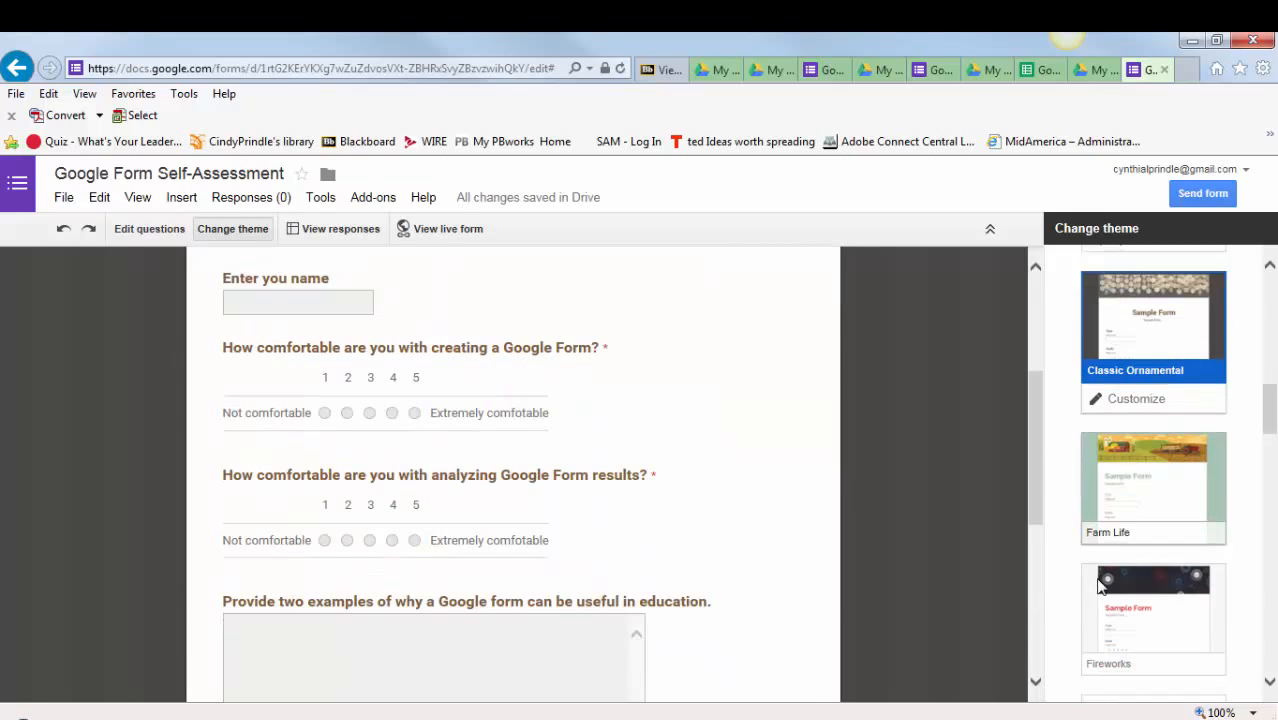
{"action": "scroll", "coordinate": [330, 478], "scroll_direction": "up", "scroll_amount": 4}
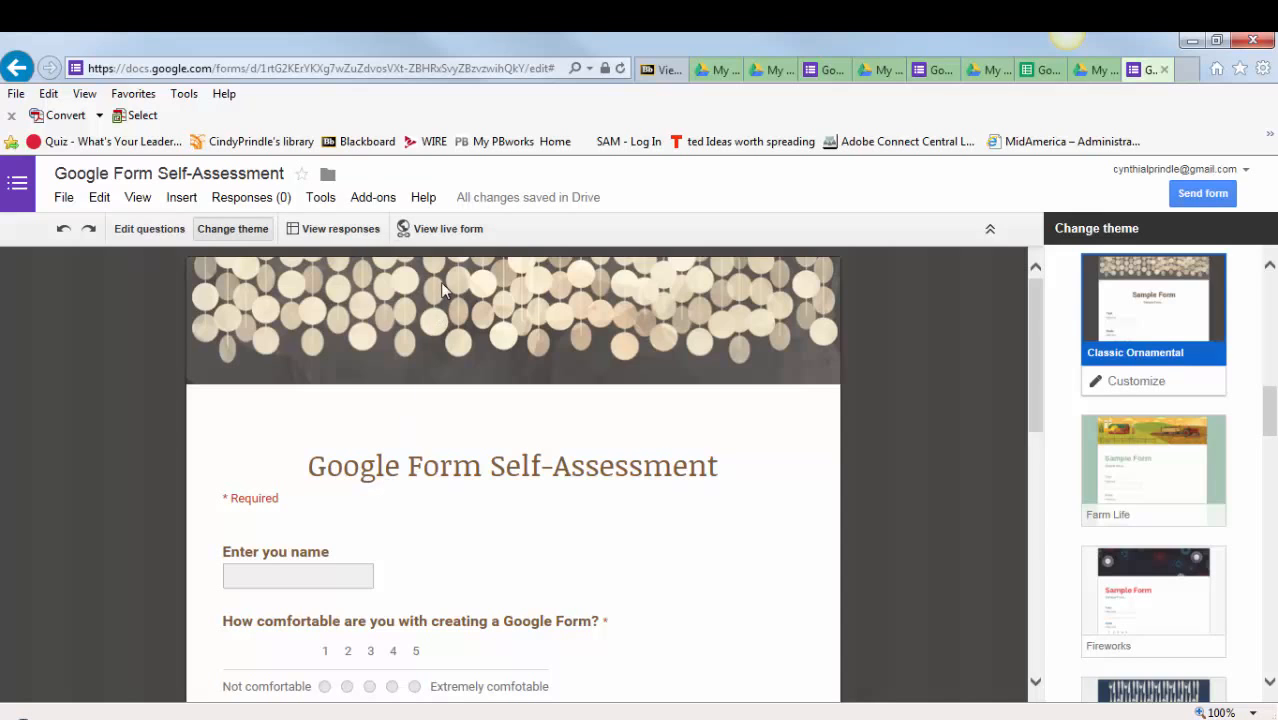
- Return to editing the form's questions and copy the form's share link from the send options
{"action": "scroll", "coordinate": [442, 400], "scroll_direction": "down", "scroll_amount": 7}
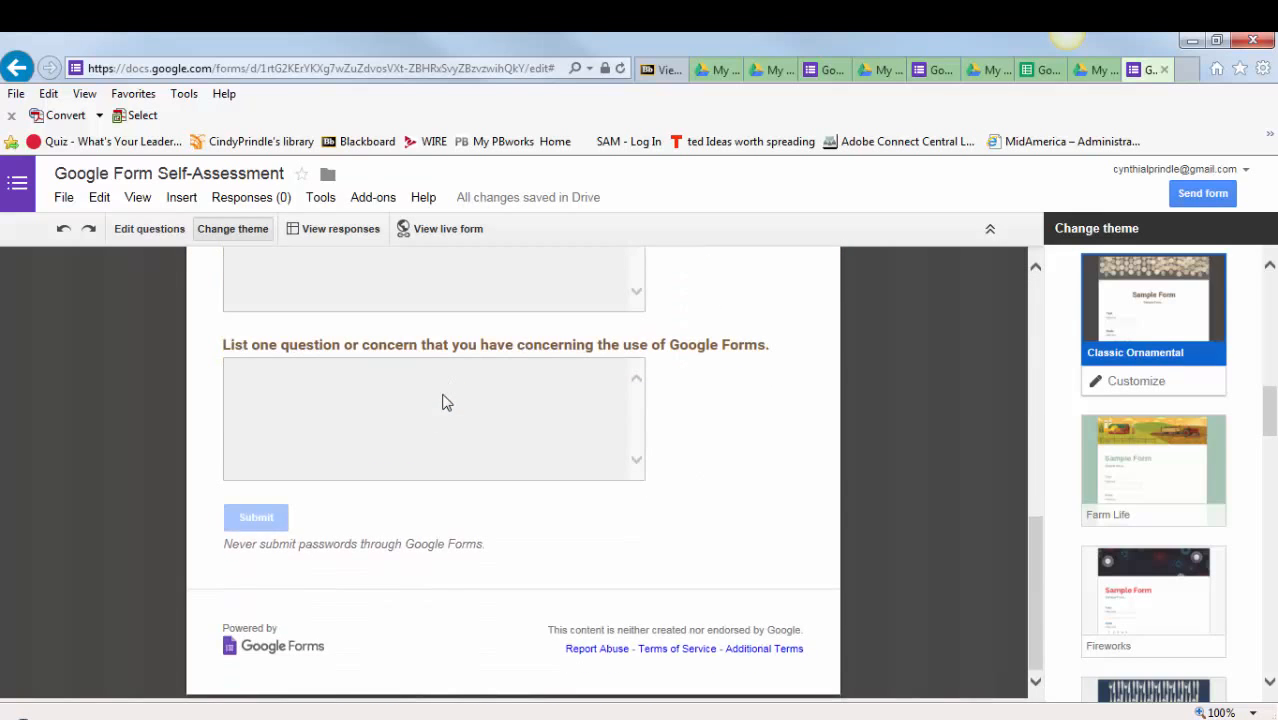
{"action": "left_click", "coordinate": [147, 228]}
{"action": "scroll", "coordinate": [488, 433], "scroll_direction": "down", "scroll_amount": 4}
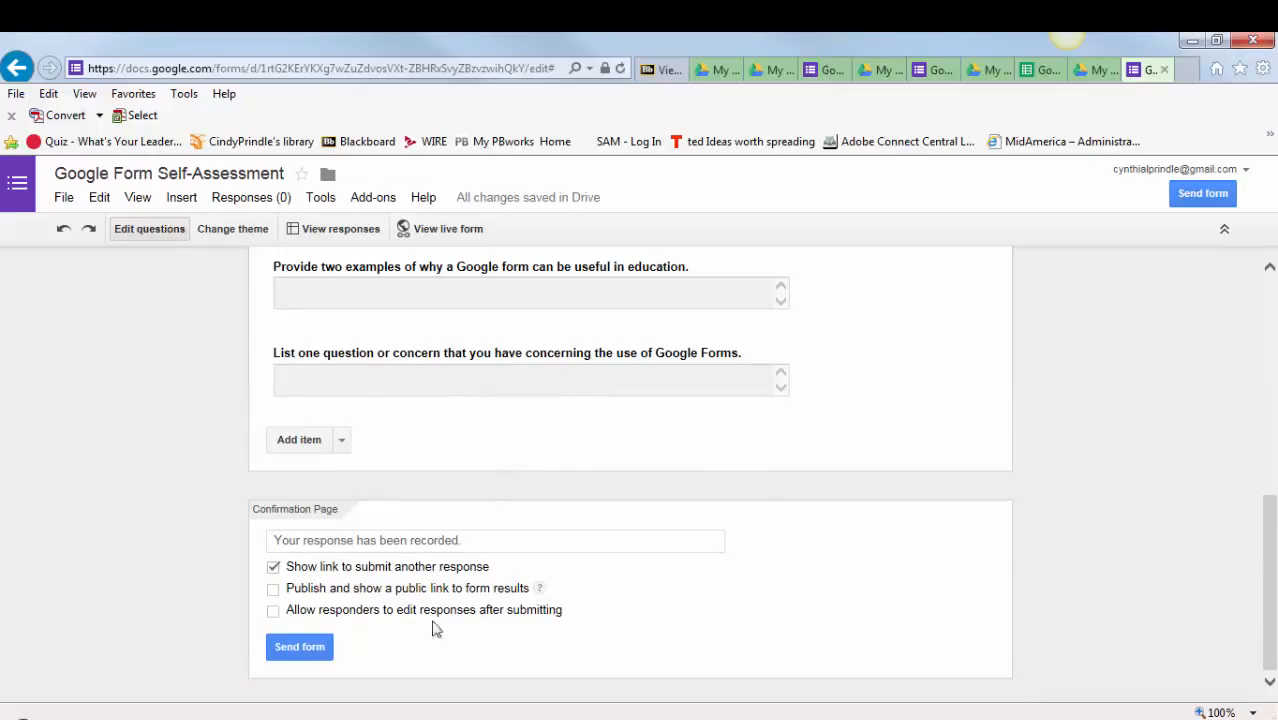
{"action": "left_click", "coordinate": [302, 648]}
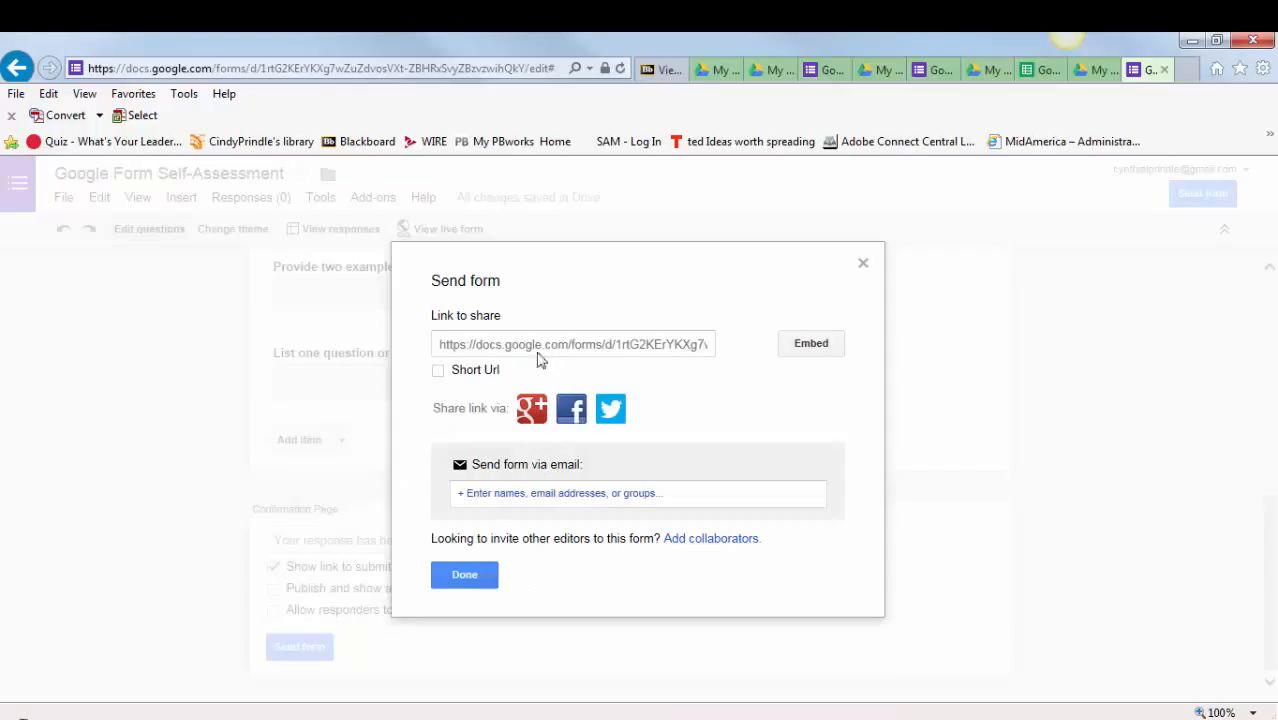
{"action": "left_click", "coordinate": [537, 346]}
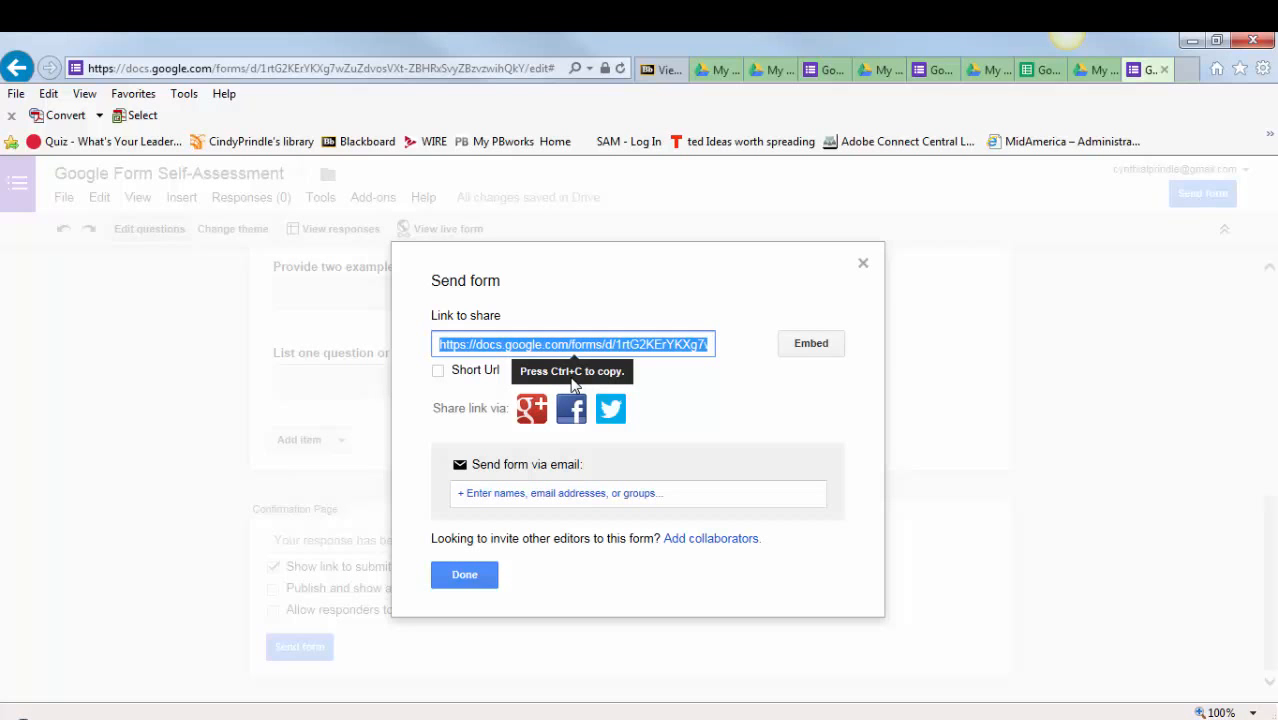
{"action": "left_click", "coordinate": [467, 578]}
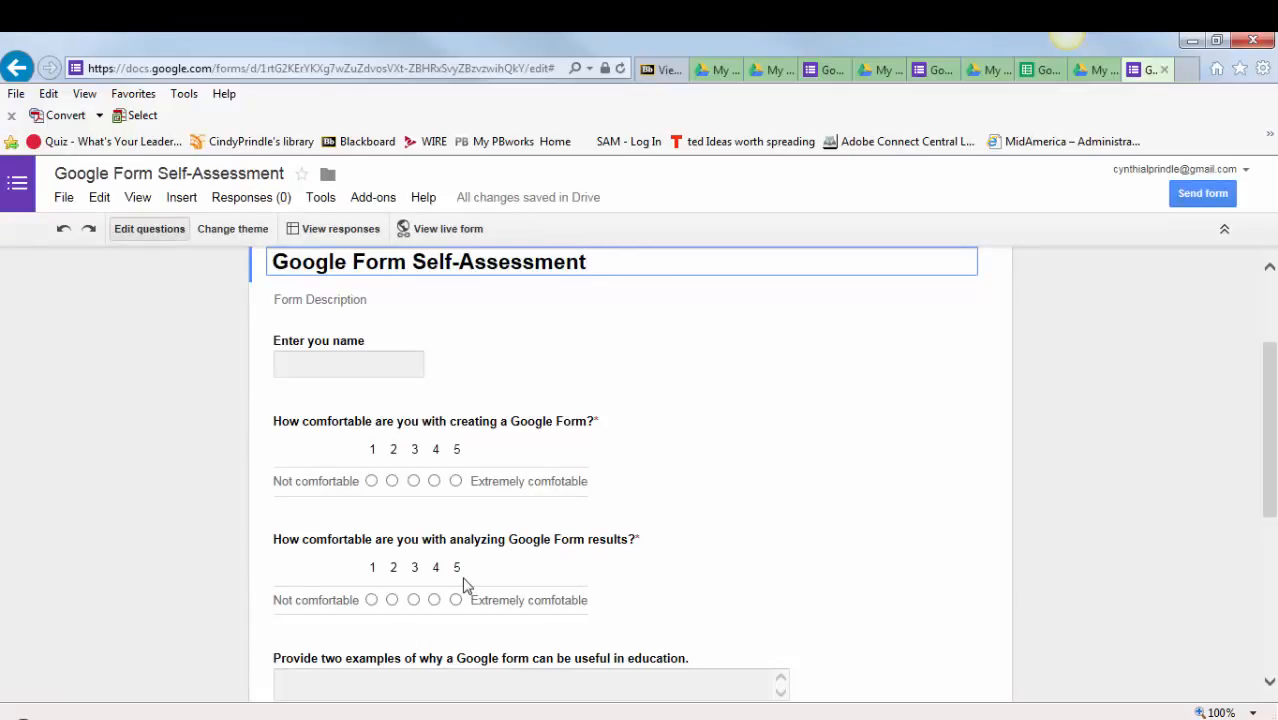
- Switch to the Blackboard page and open the saved technology tools blog draft for editing
{"action": "mouse_move", "coordinate": [465, 570]}
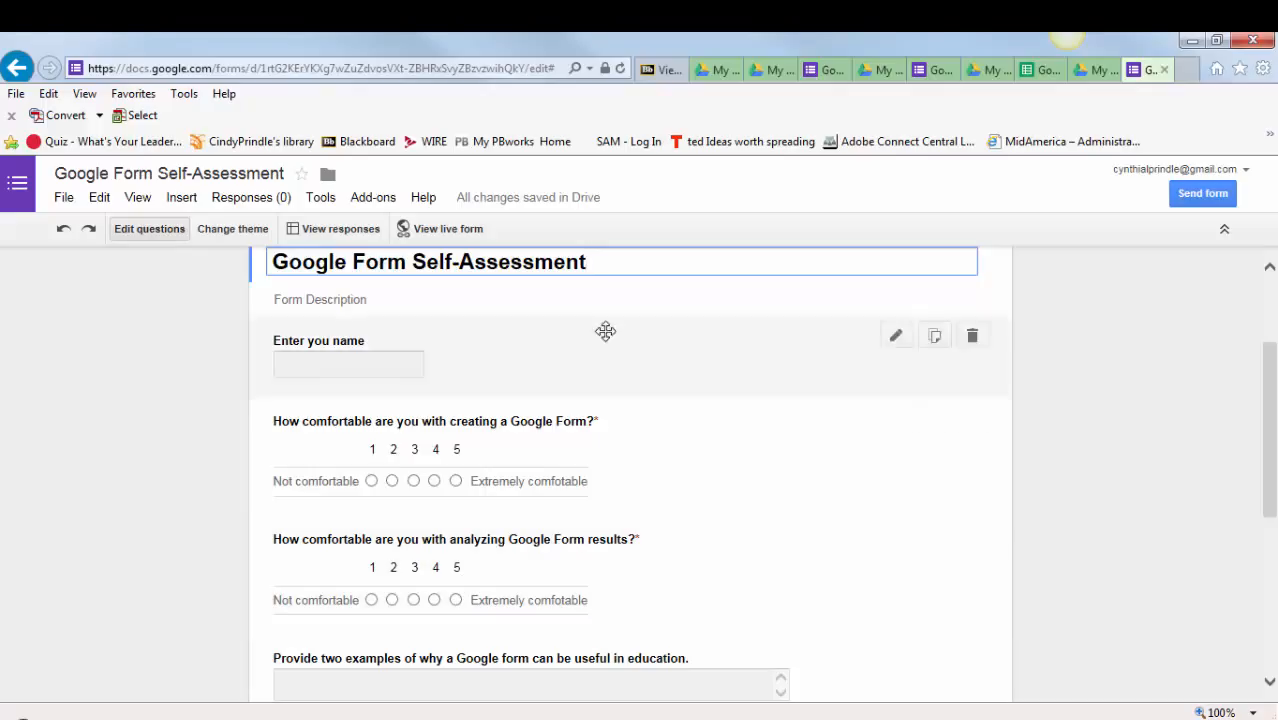
{"action": "left_click", "coordinate": [668, 76]}
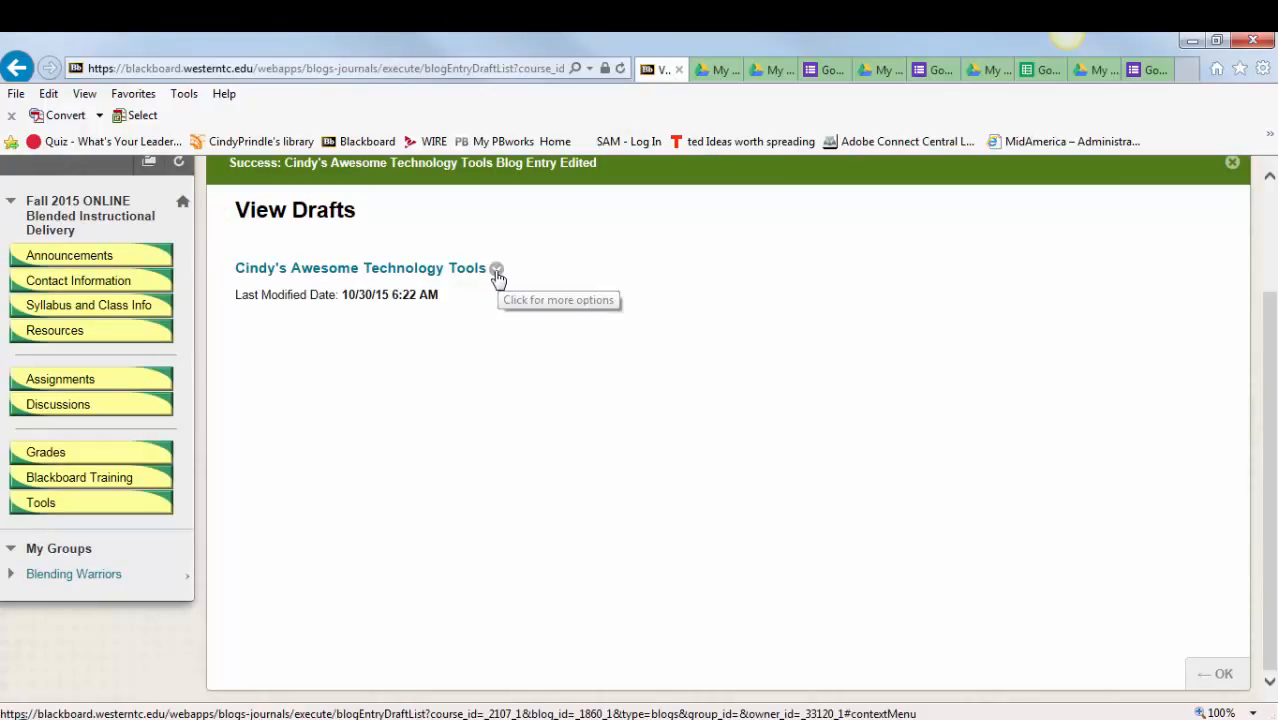
{"action": "left_click", "coordinate": [420, 278]}
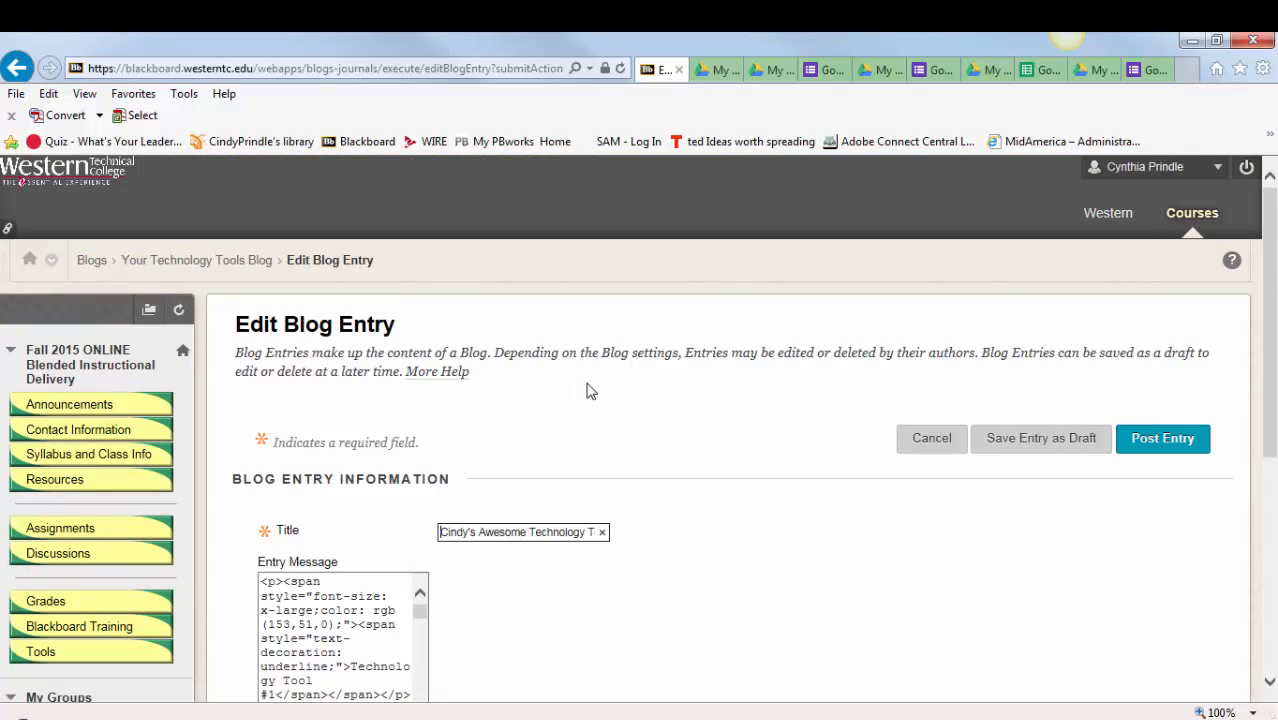
- Add the line "Click here to access a self assessment on Google Forms: Click here" below the Techsmith website link in the entry message
{"action": "scroll", "coordinate": [610, 545], "scroll_direction": "down", "scroll_amount": 5}
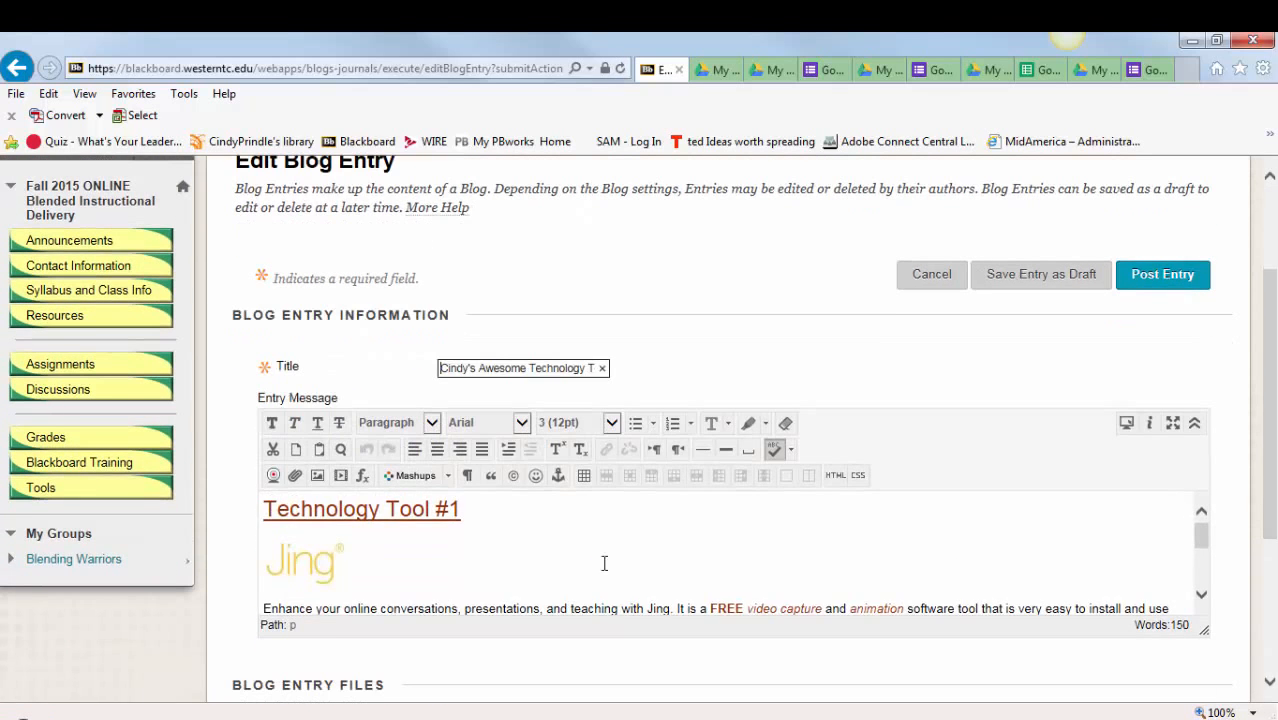
{"action": "scroll", "coordinate": [595, 556], "scroll_direction": "down", "scroll_amount": 6}
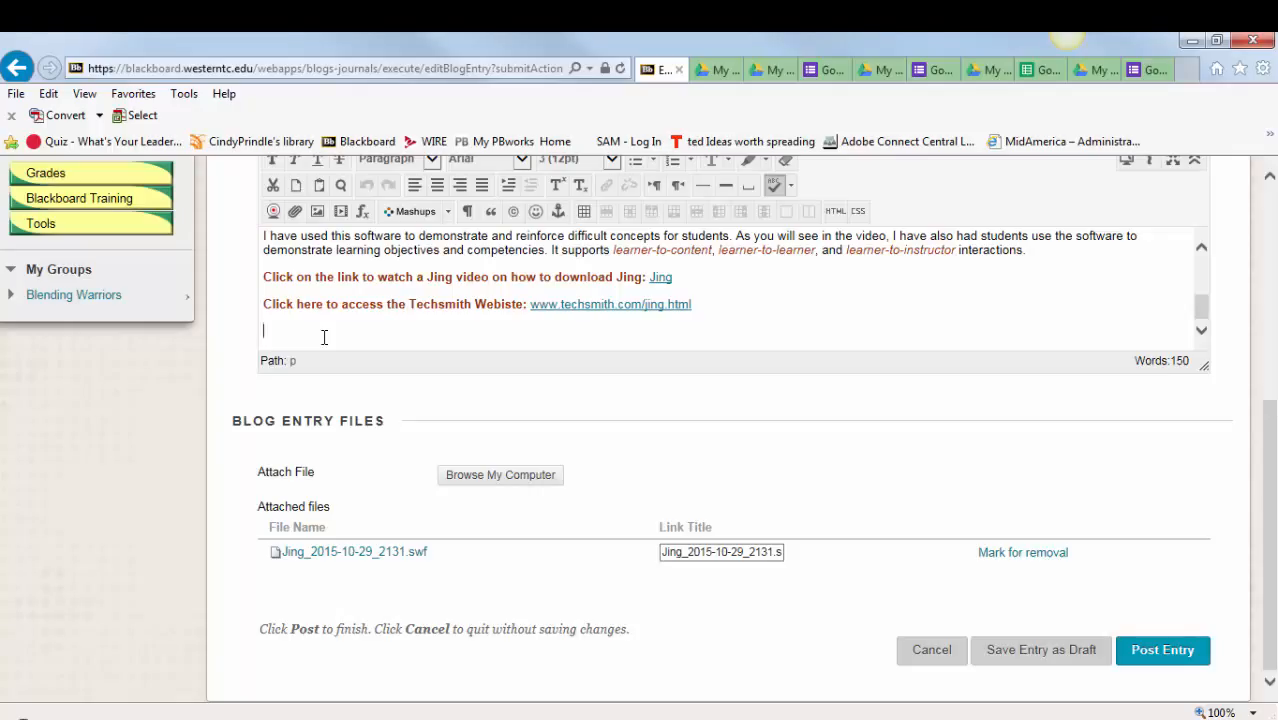
{"action": "type", "text": "Click here t"}
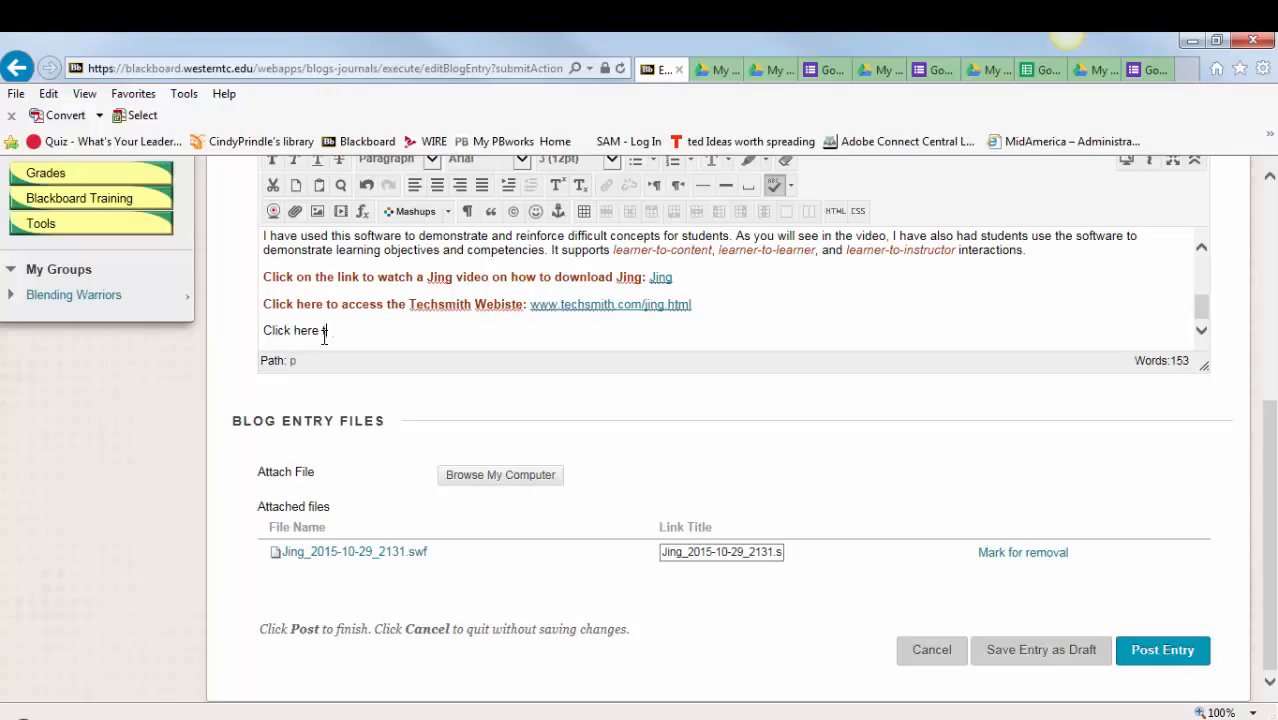
{"action": "type", "text": "o access a self assessment on G"}
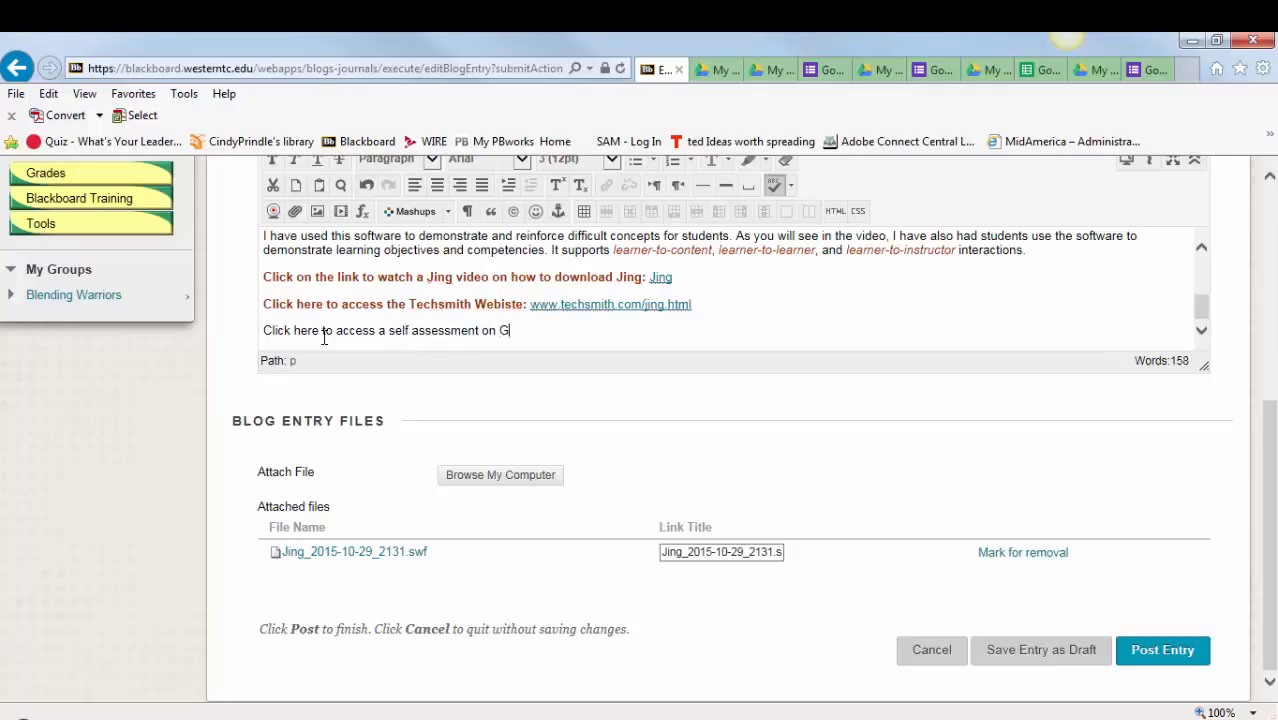
{"action": "type", "text": "oogle Forms:"}
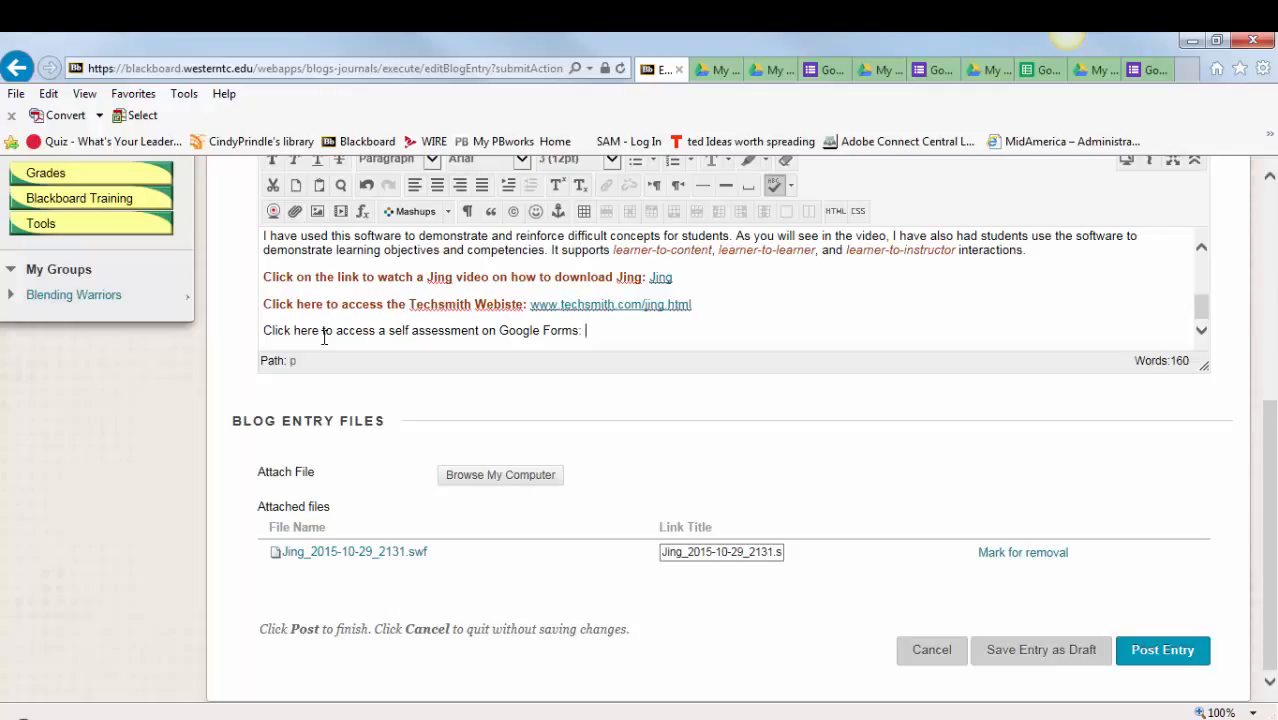
{"action": "type", "text": "C"}
{"action": "key", "text": "BackSpace"}
{"action": "type", "text": "Click here"}
- Link the closing "Click here" of the new line to the copied form URL, with the target Open in New Window (_blank)
{"action": "left_click_drag", "start_coordinate": [586, 331], "coordinate": [645, 333]}
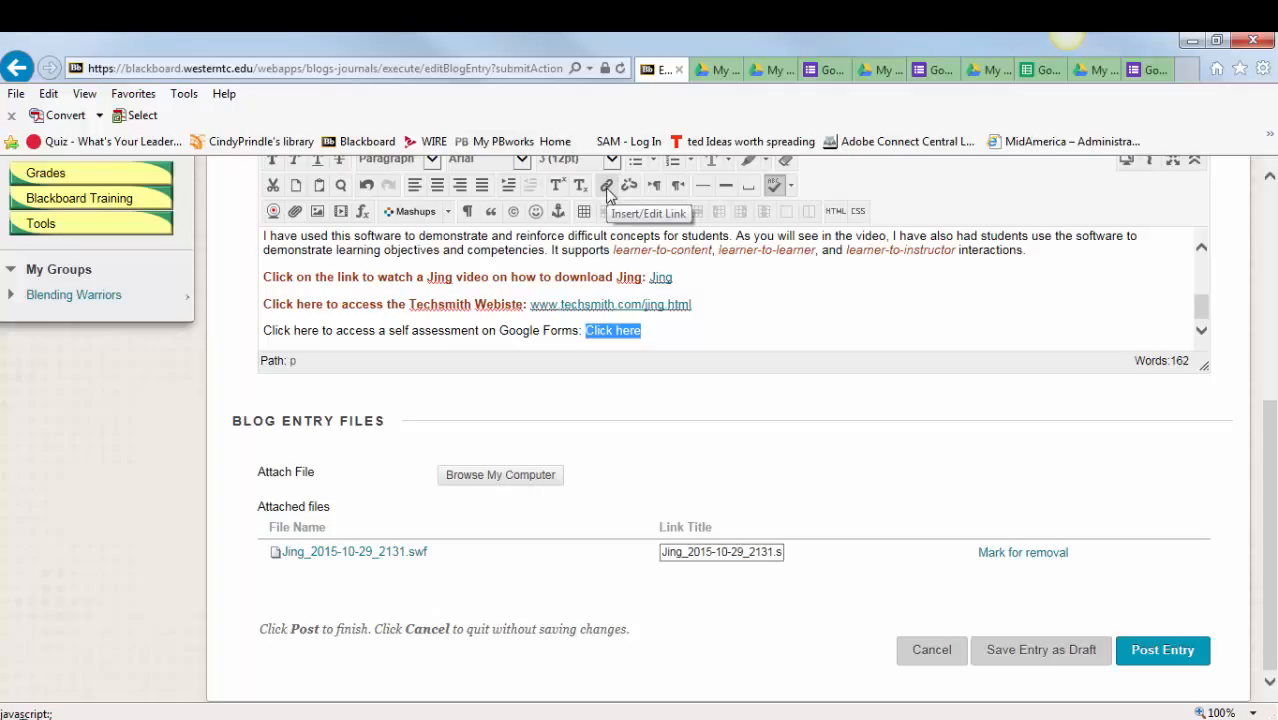
{"action": "left_click", "coordinate": [607, 187]}
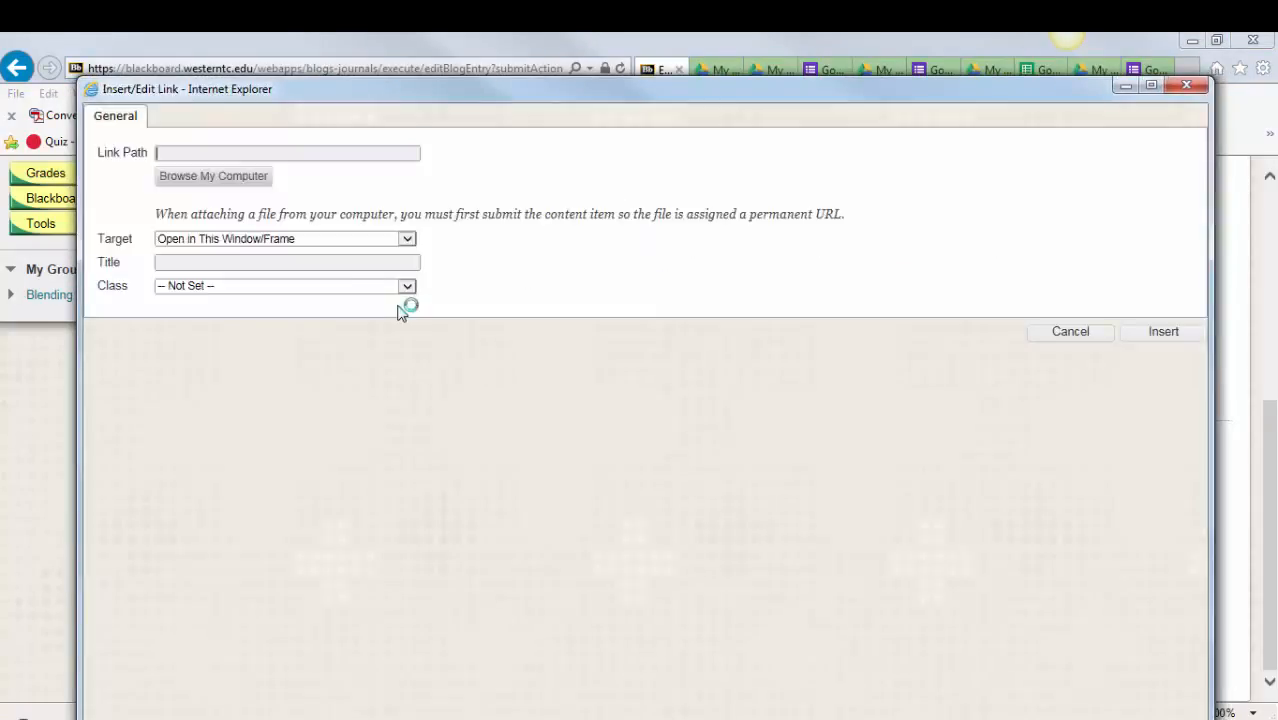
{"action": "left_click", "coordinate": [189, 153]}
{"action": "key", "text": "ctrl+v"}
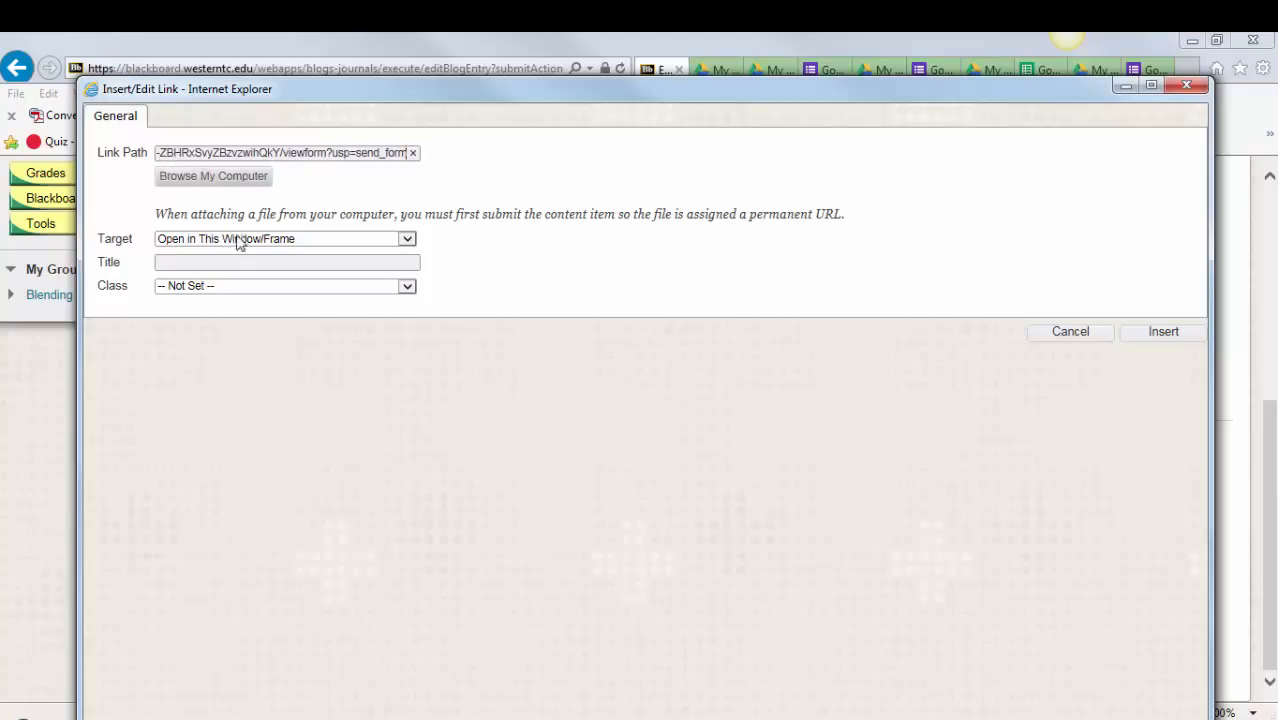
{"action": "left_click", "coordinate": [408, 240]}
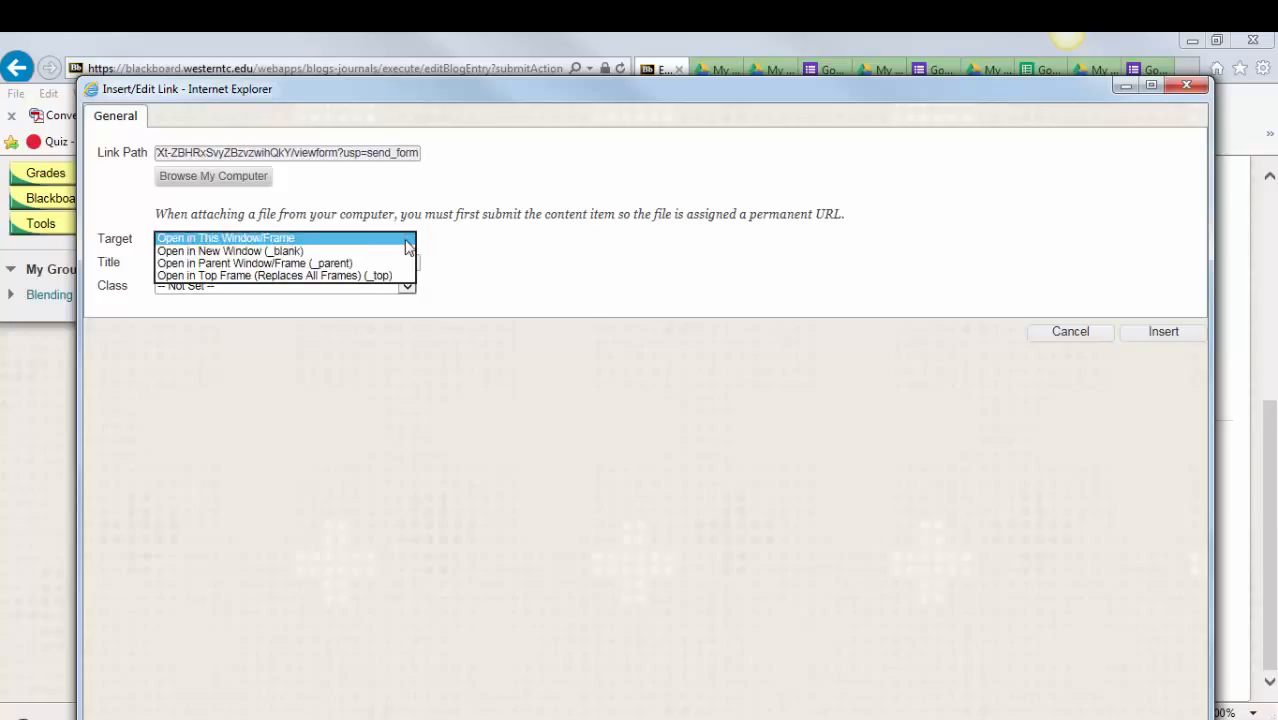
{"action": "left_click", "coordinate": [212, 250]}
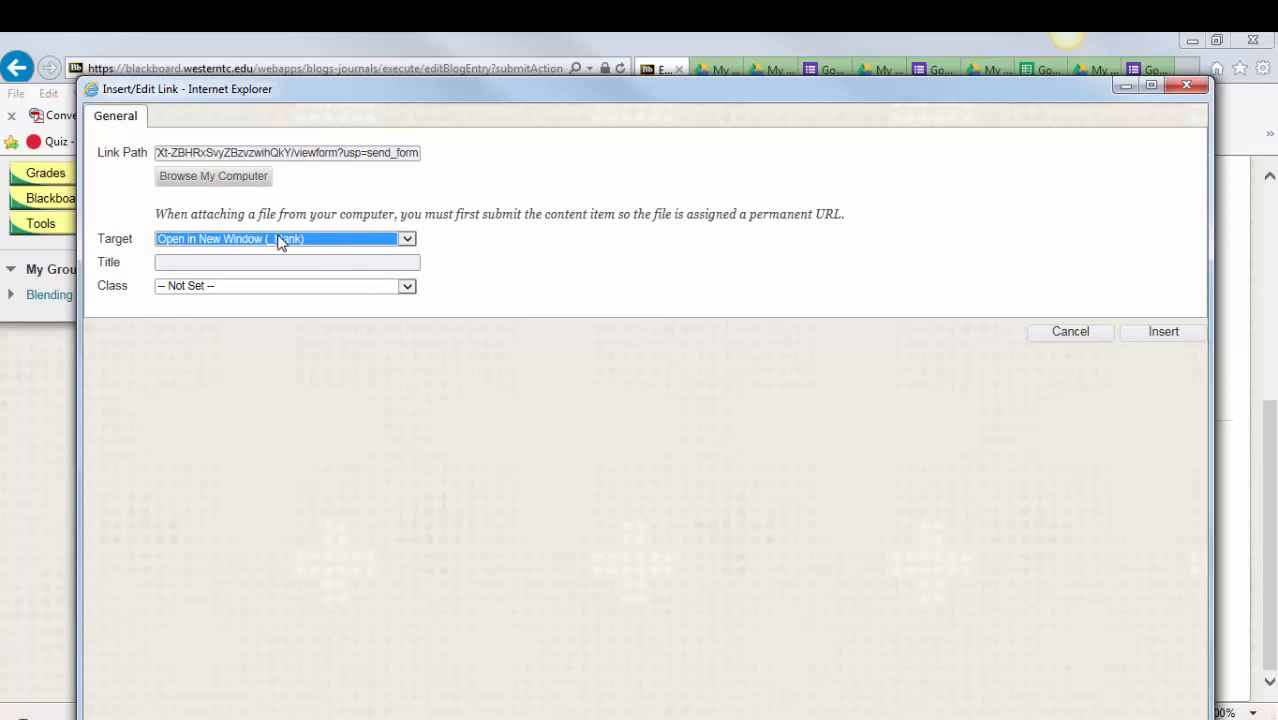
{"action": "left_click", "coordinate": [1165, 333]}
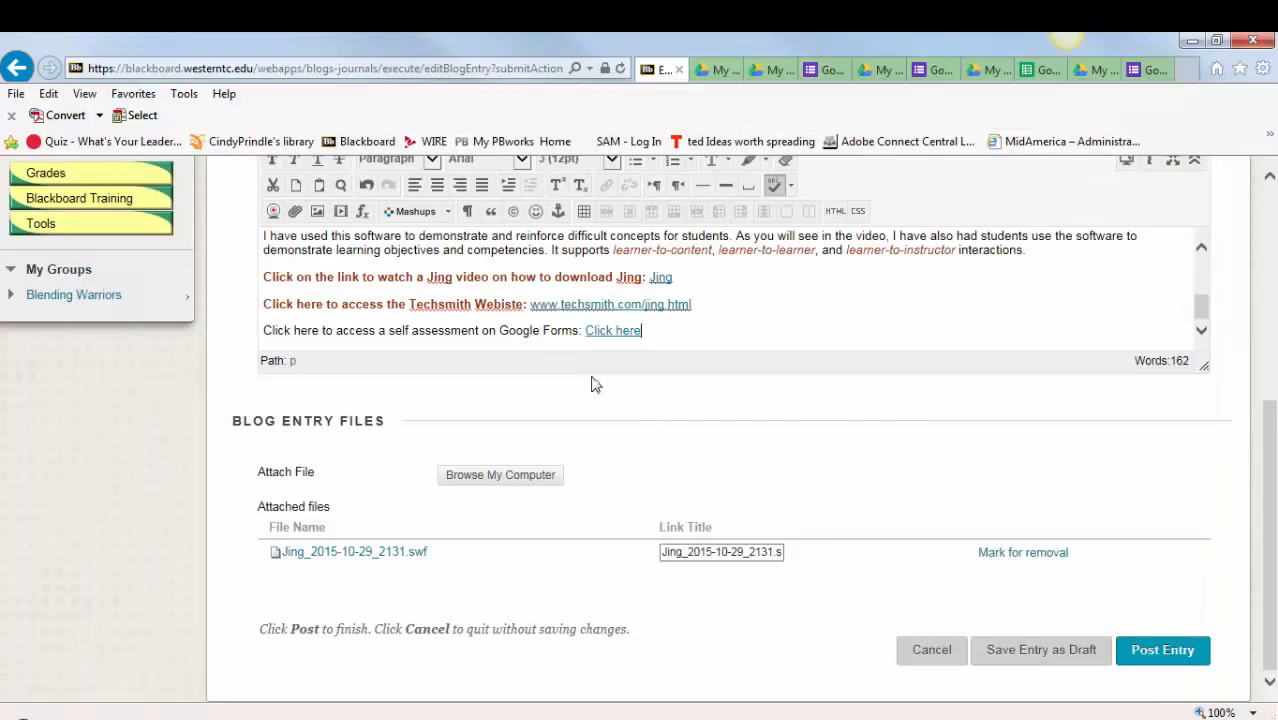